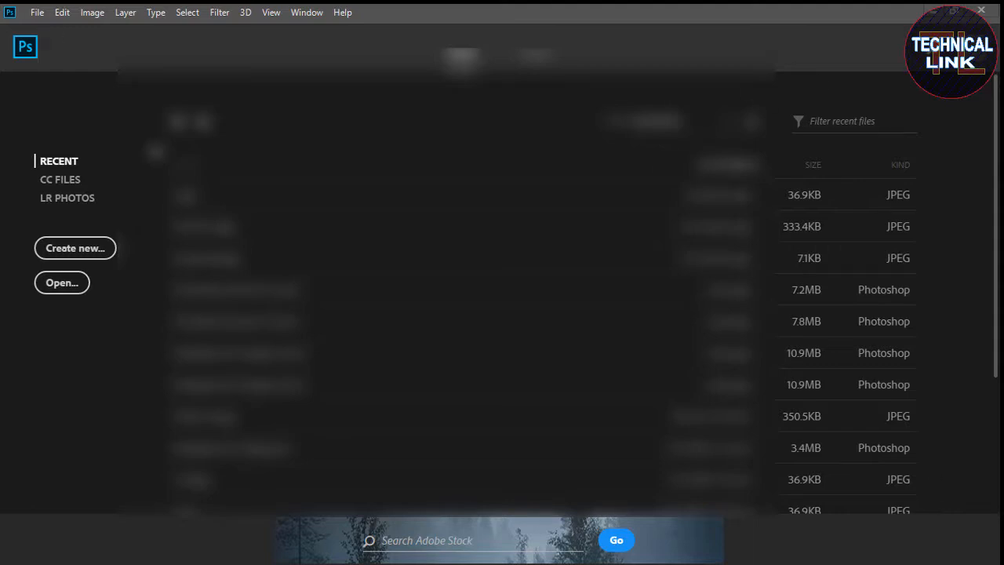
- Open the Photo 03 JPEG image from the Desktop folder
left_click(37, 13)
left_click(48, 43)
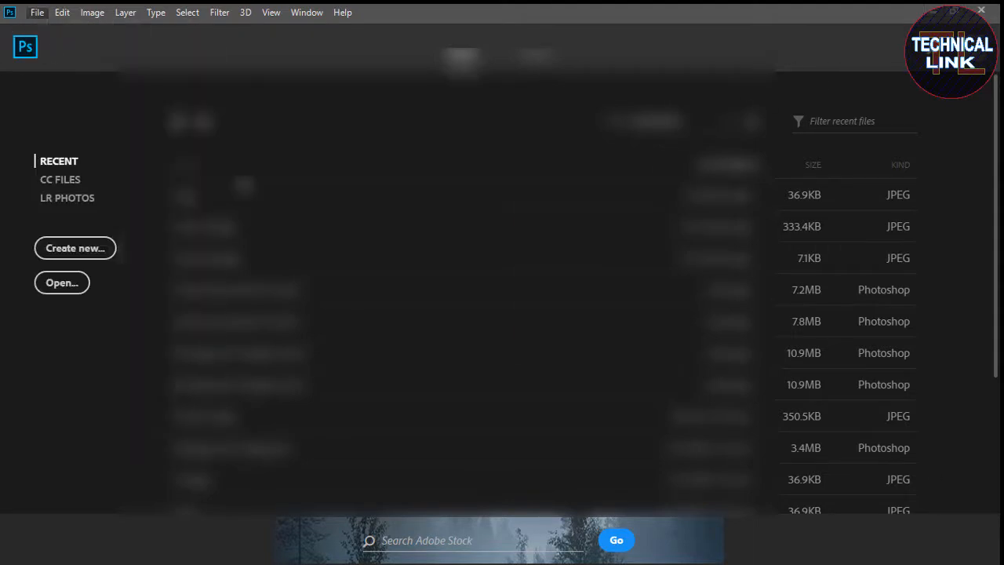
mouse_move(487, 161)
left_mouse_down()
mouse_move(487, 190)
mouse_move(487, 161)
left_mouse_up()
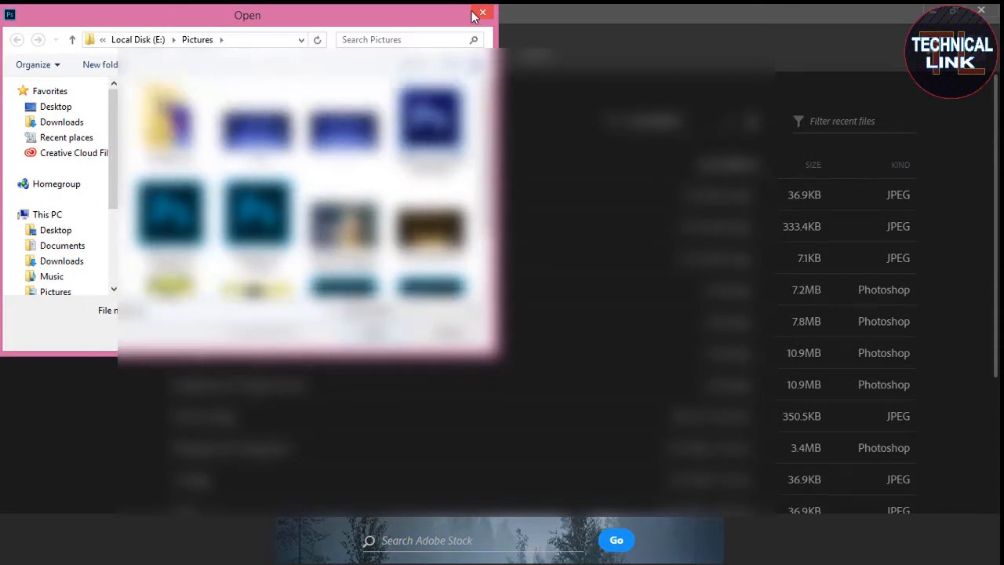
left_click(47, 108)
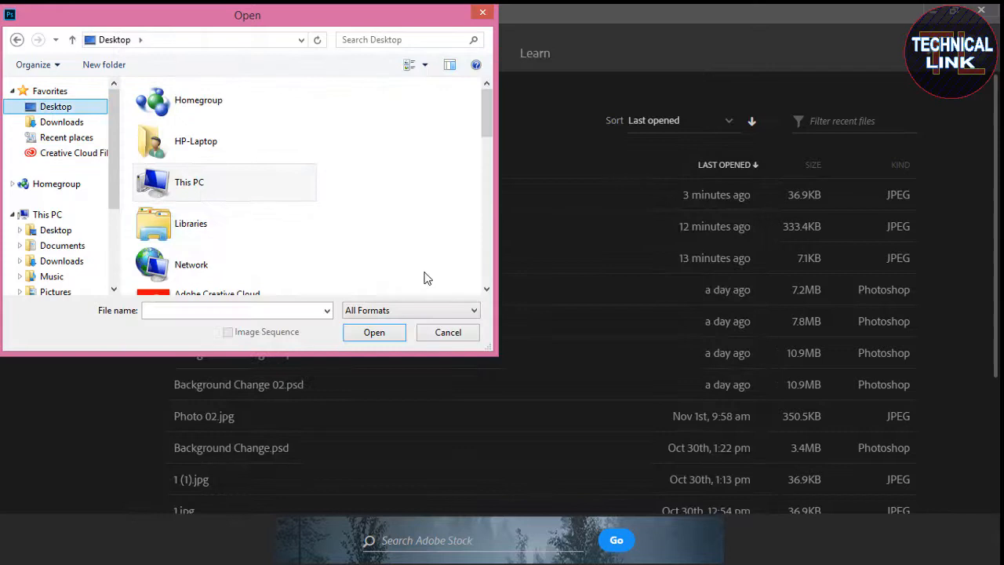
left_click_drag(487, 114, 486, 265)
left_click(227, 194)
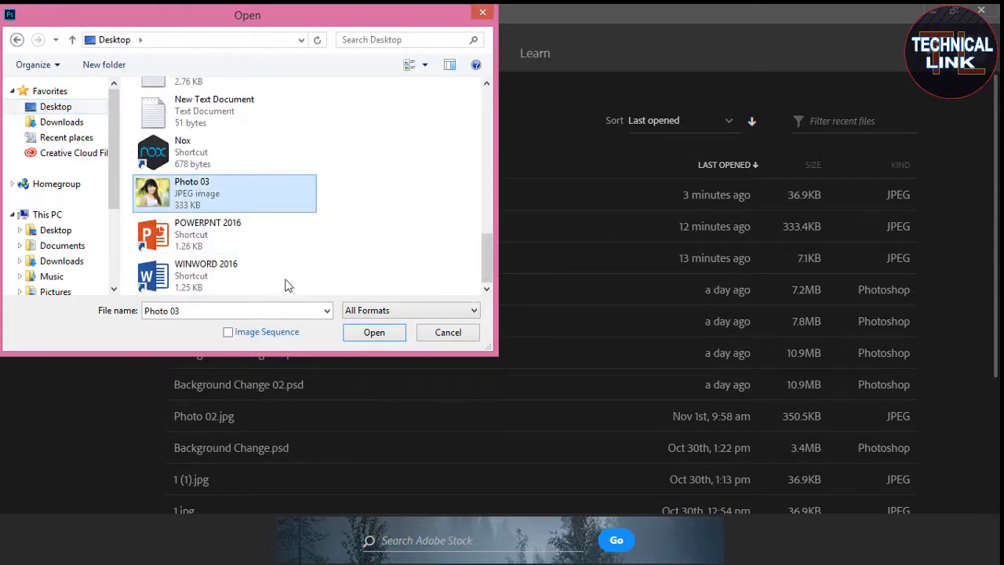
left_click(362, 337)
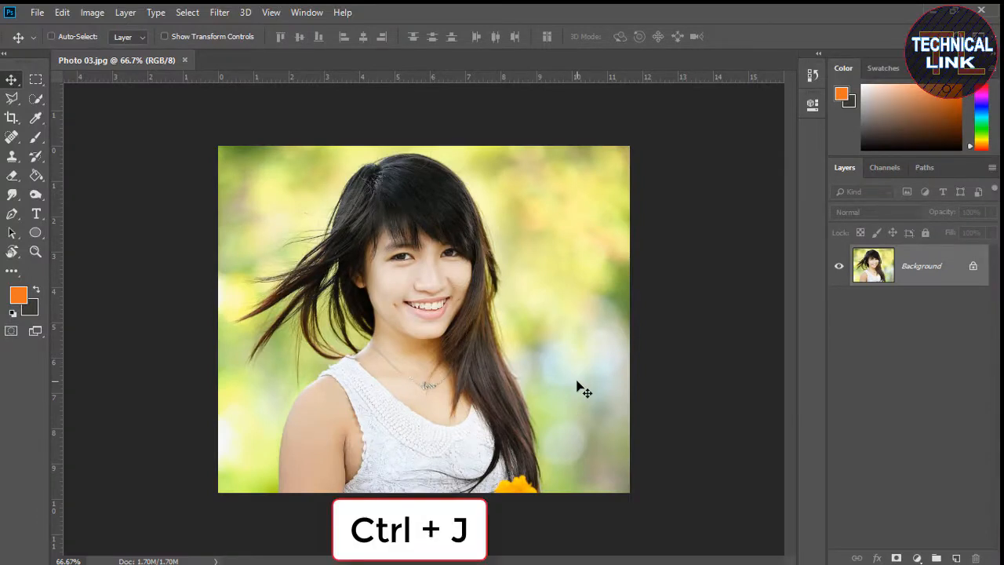
- Duplicate the Background layer and add a new layer beneath the copy, filled with the orange foreground color
key("ctrl+j")
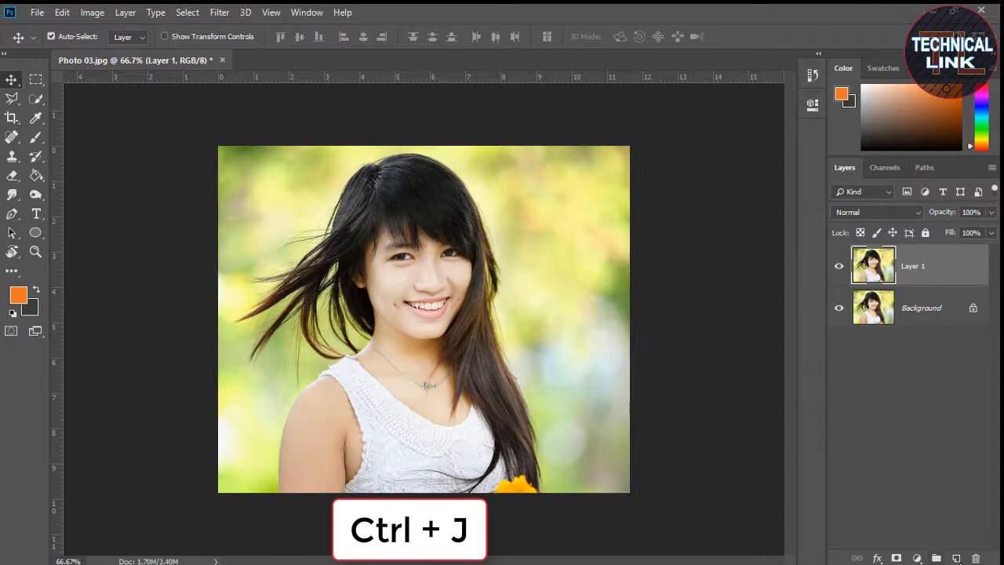
left_click(956, 558)
mouse_move(912, 308)
left_mouse_down()
mouse_move(921, 314)
mouse_move(918, 259)
left_mouse_up()
left_click(37, 178)
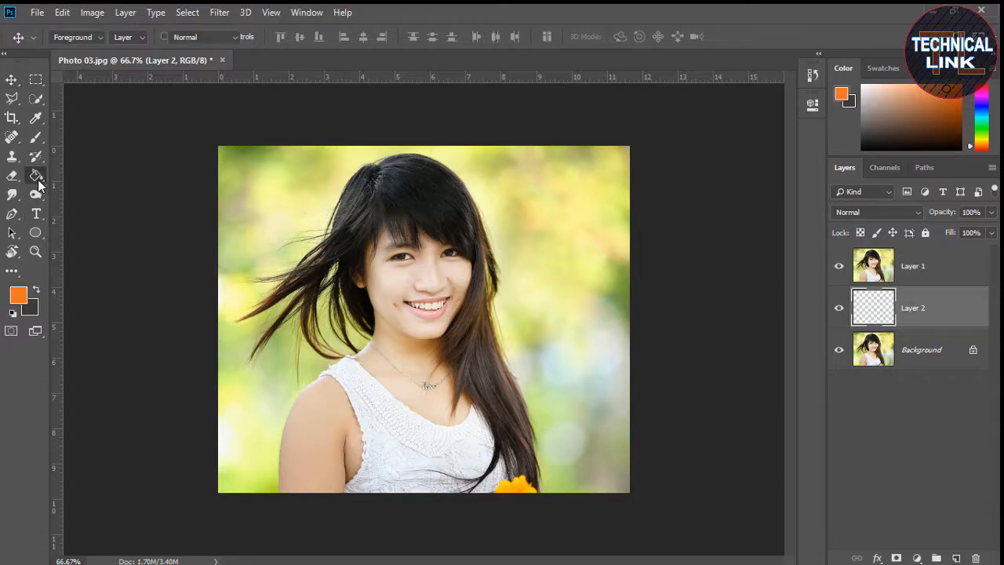
left_click(569, 286)
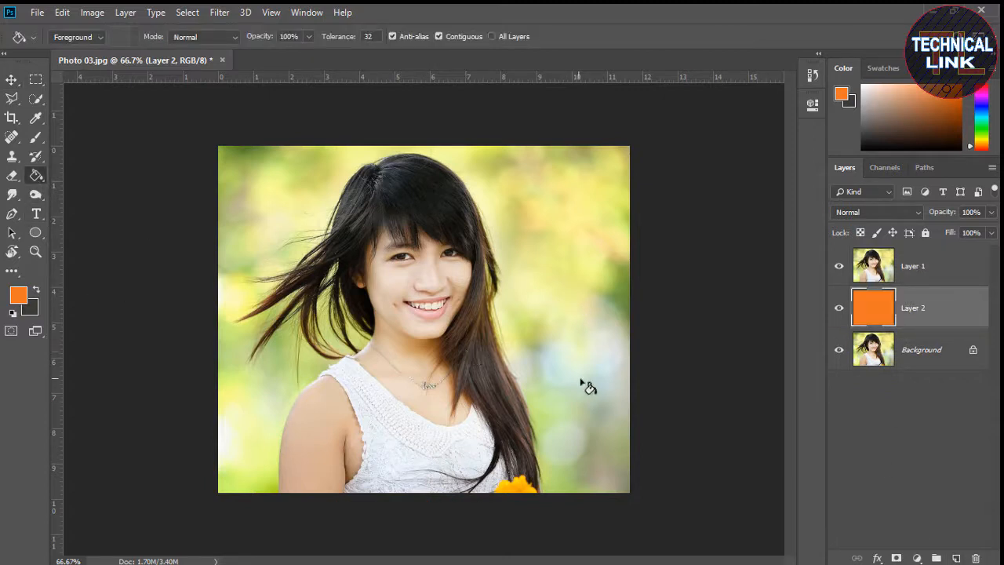
- Start Select and Mask on Layer 1 with the Overlay view at 54% opacity over the masked areas
left_click(881, 270)
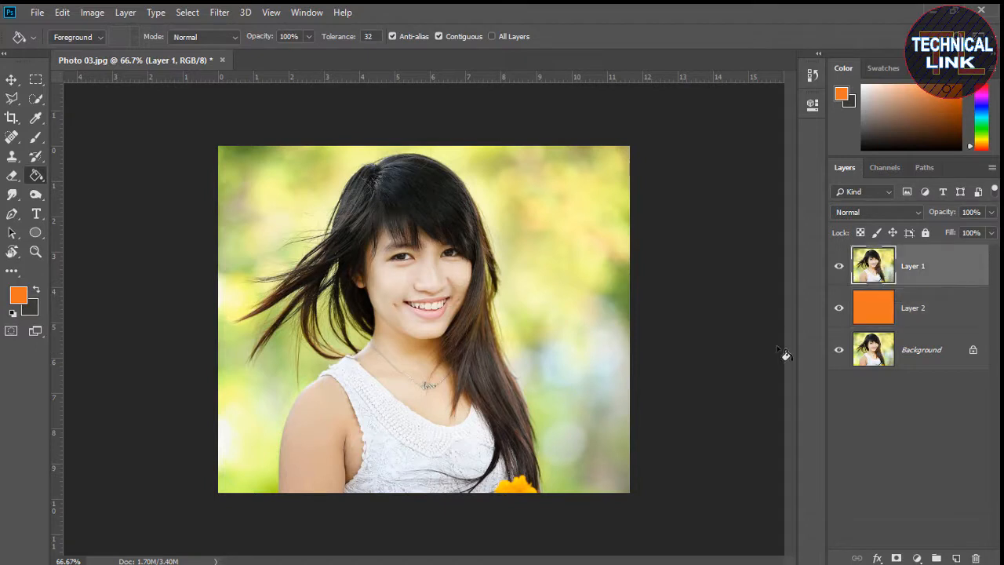
left_click(36, 83)
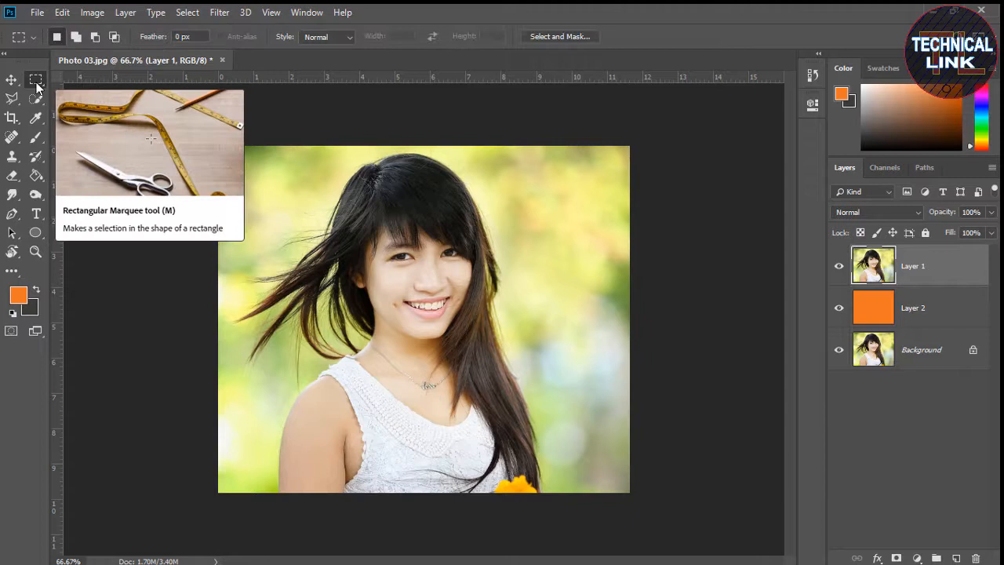
left_click(565, 38)
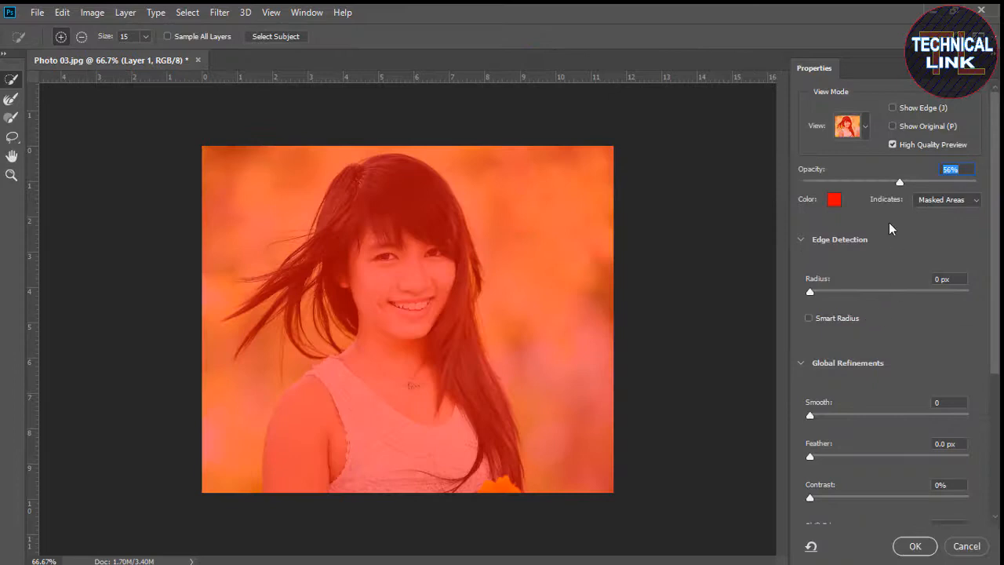
left_click(866, 132)
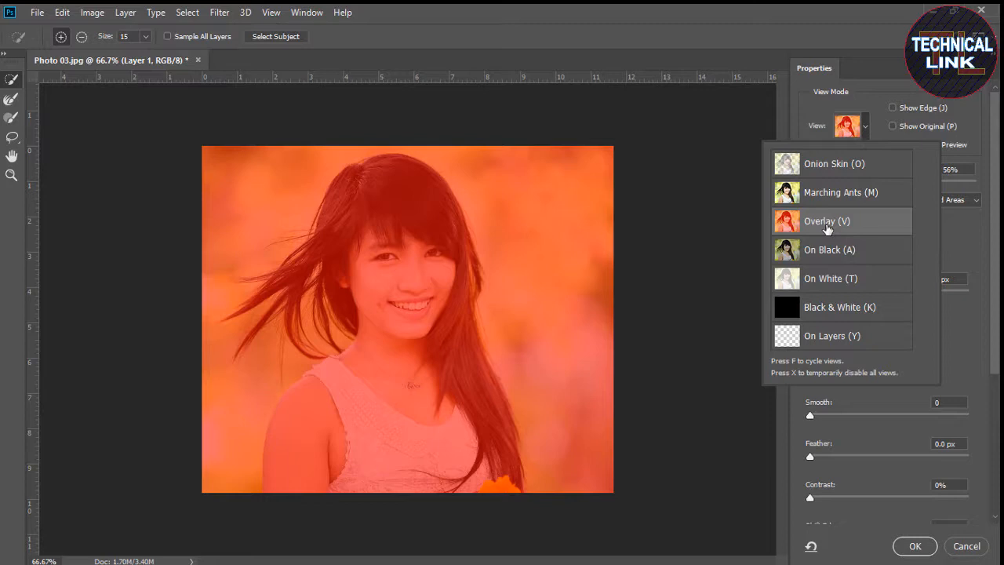
left_click(873, 92)
left_click_drag(901, 181, 907, 181)
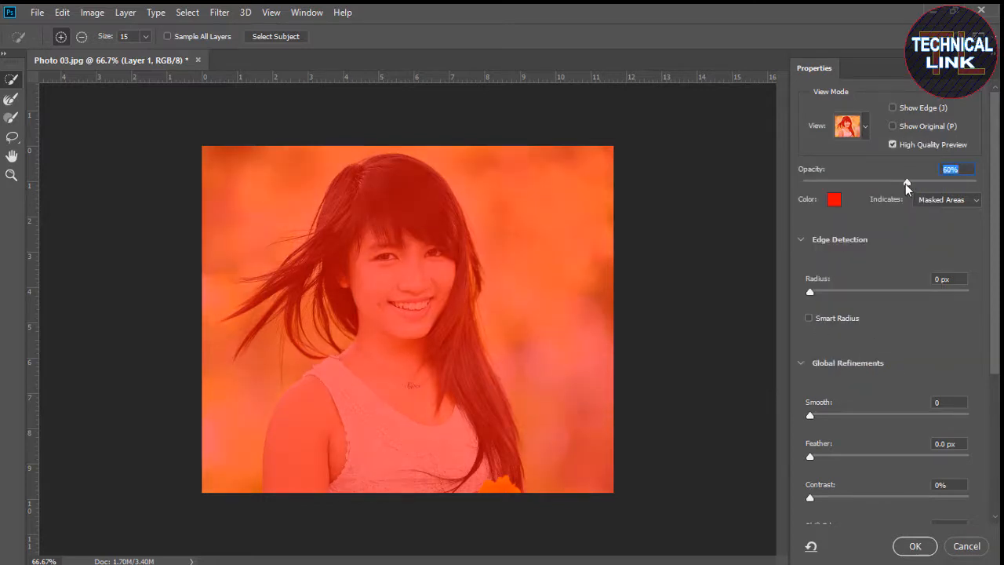
mouse_move(905, 184)
left_mouse_down()
mouse_move(874, 181)
mouse_move(916, 183)
mouse_move(887, 182)
left_mouse_up()
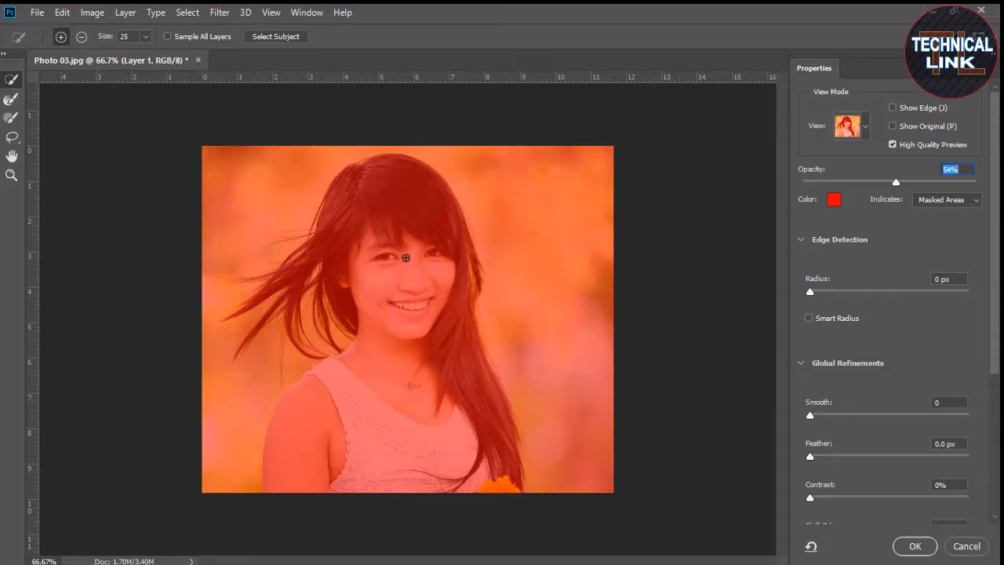
- Brush a quick selection over the woman's face, body and hair, using size 25 and then 15 for the flyaway strands
mouse_move(399, 282)
left_mouse_down()
mouse_move(392, 434)
mouse_move(359, 425)
mouse_move(319, 437)
left_mouse_up()
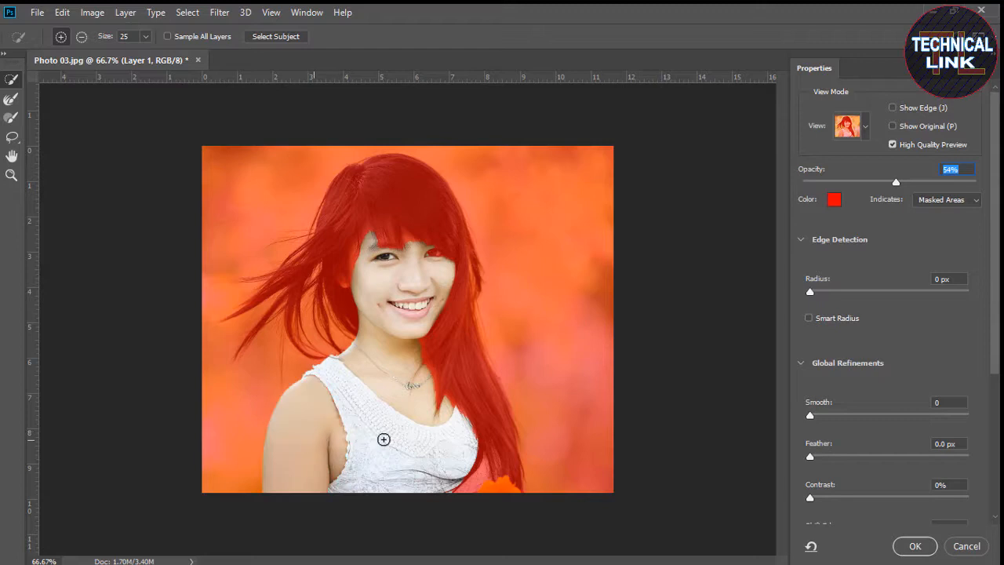
mouse_move(384, 439)
left_mouse_down()
mouse_move(441, 443)
mouse_move(493, 483)
mouse_move(468, 398)
left_mouse_up()
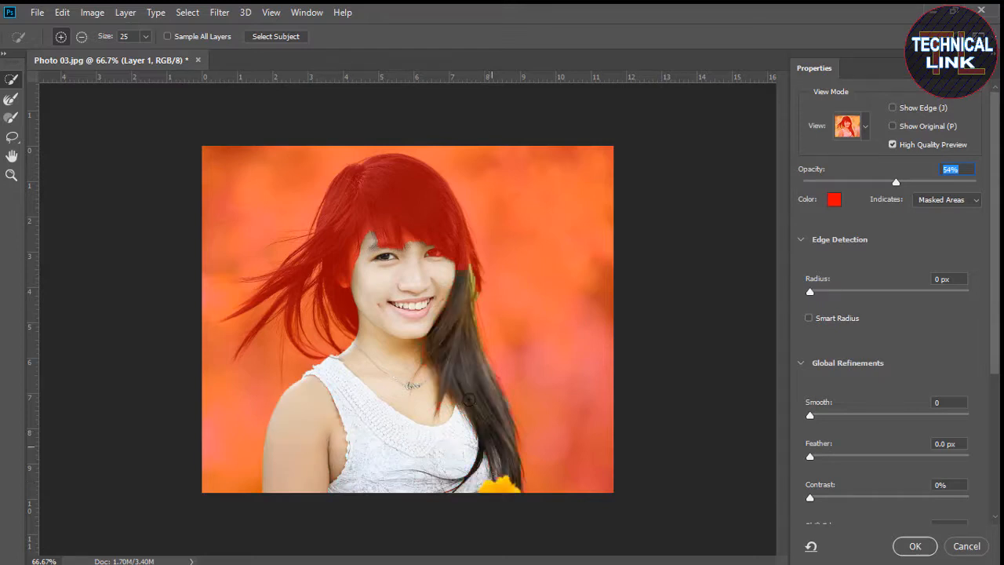
mouse_move(461, 355)
left_mouse_down()
mouse_move(451, 240)
mouse_move(438, 212)
mouse_move(384, 185)
left_mouse_up()
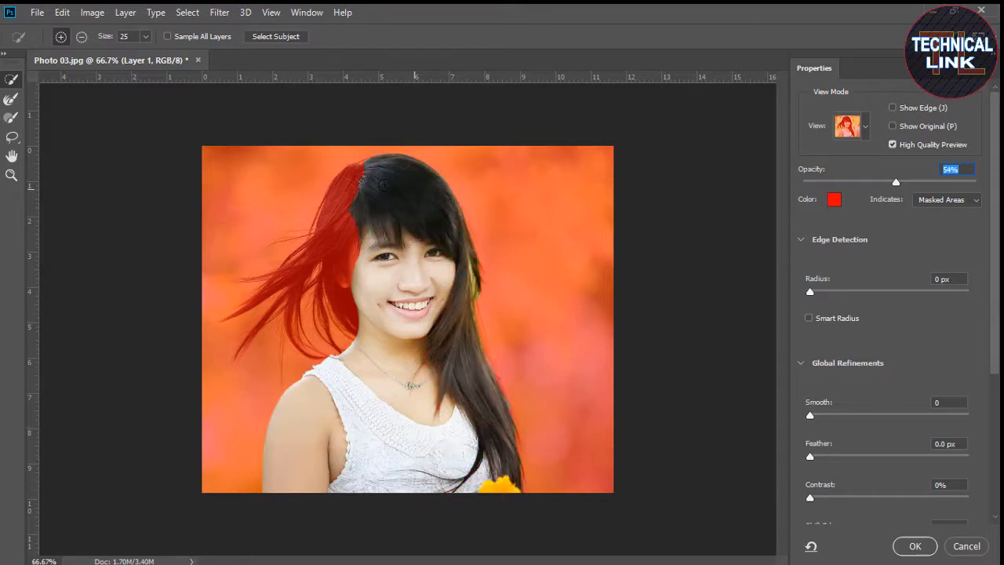
left_click_drag(351, 217, 353, 228)
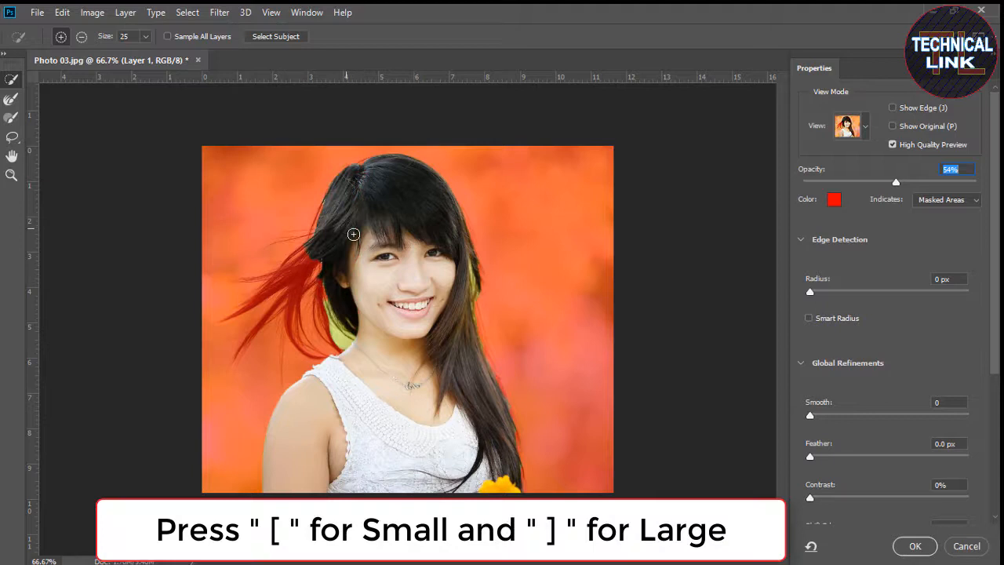
mouse_move(353, 234)
left_mouse_down()
mouse_move(336, 265)
mouse_move(291, 275)
left_mouse_up()
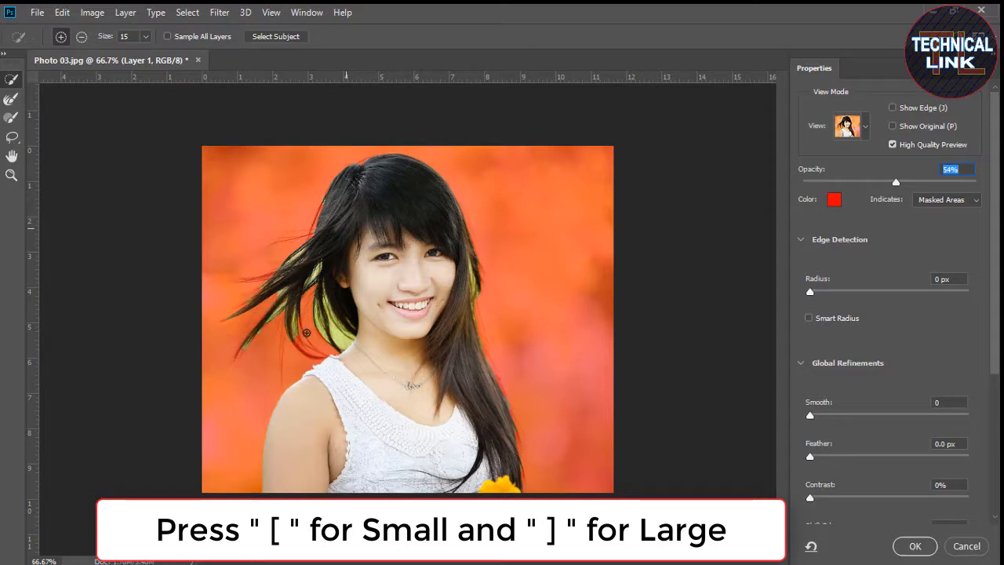
left_click_drag(298, 345, 311, 358)
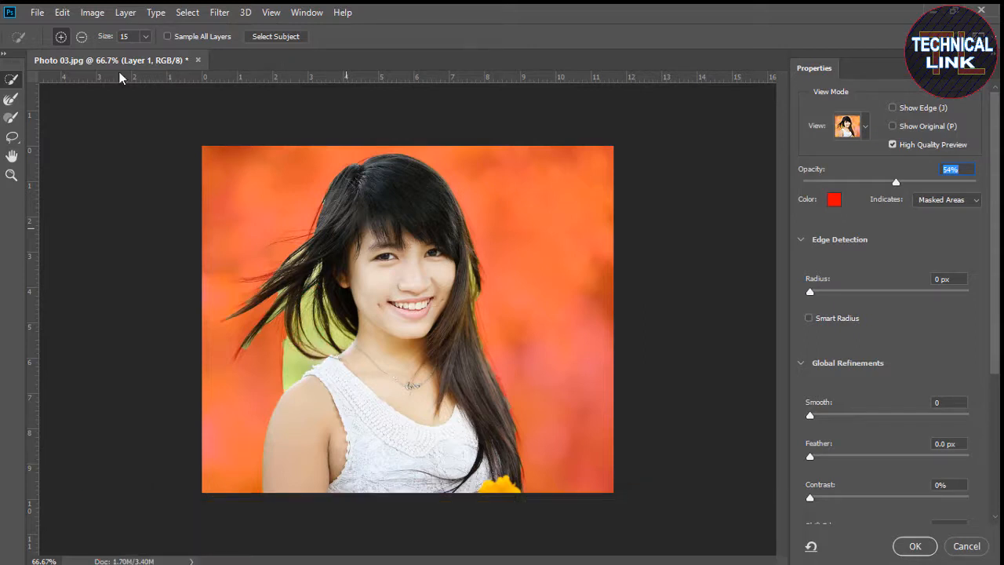
- Subtract the background patches above the shoulder and between the loose hair strands from the selection with the size 15 brush
left_click(80, 38)
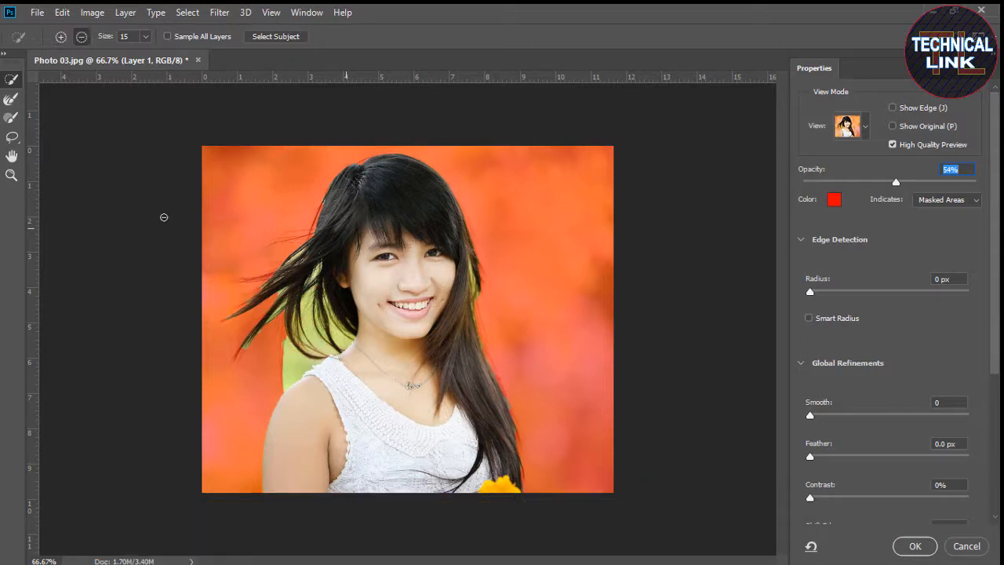
left_click_drag(289, 350, 291, 366)
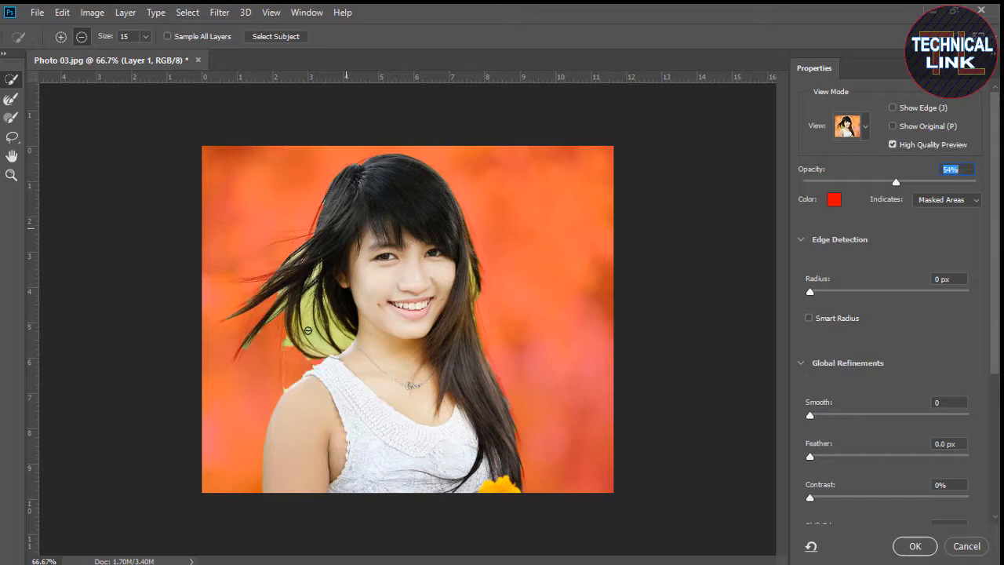
left_click_drag(307, 326, 328, 346)
left_click(337, 340)
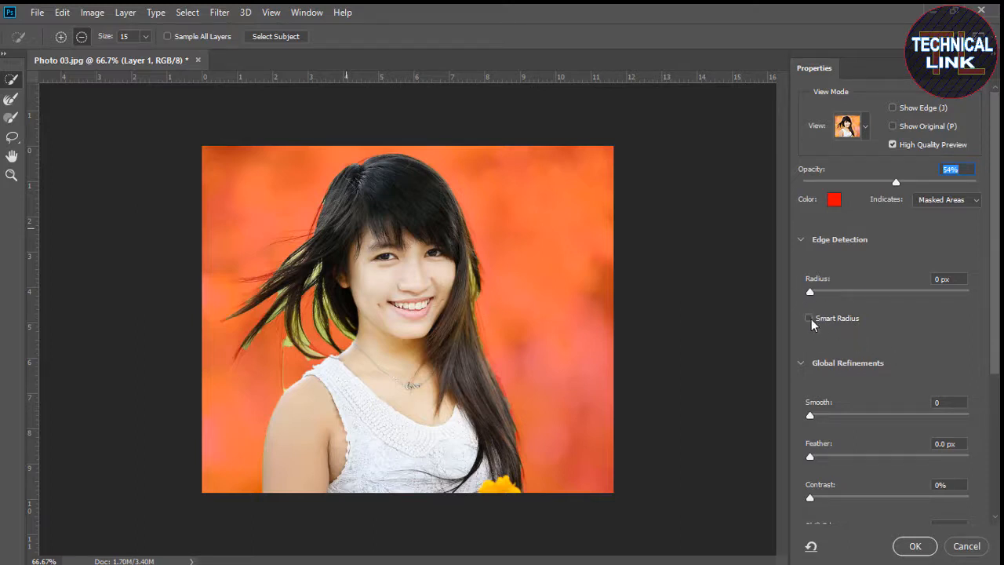
- Enable Smart Radius and set the edge detection radius to 250 px
left_click_drag(811, 291, 861, 296)
left_click_drag(963, 297, 975, 295)
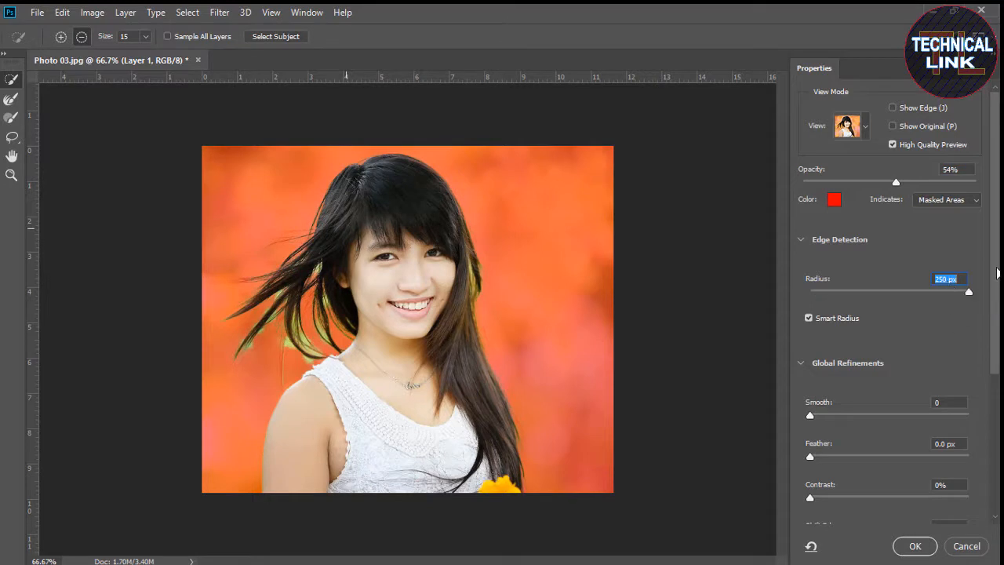
mouse_move(996, 274)
left_mouse_down()
mouse_move(996, 329)
mouse_move(997, 274)
left_mouse_up()
- Refine the flyaway hair tips beside the shoulder with the Refine Edge Brush at size 35
left_click(11, 100)
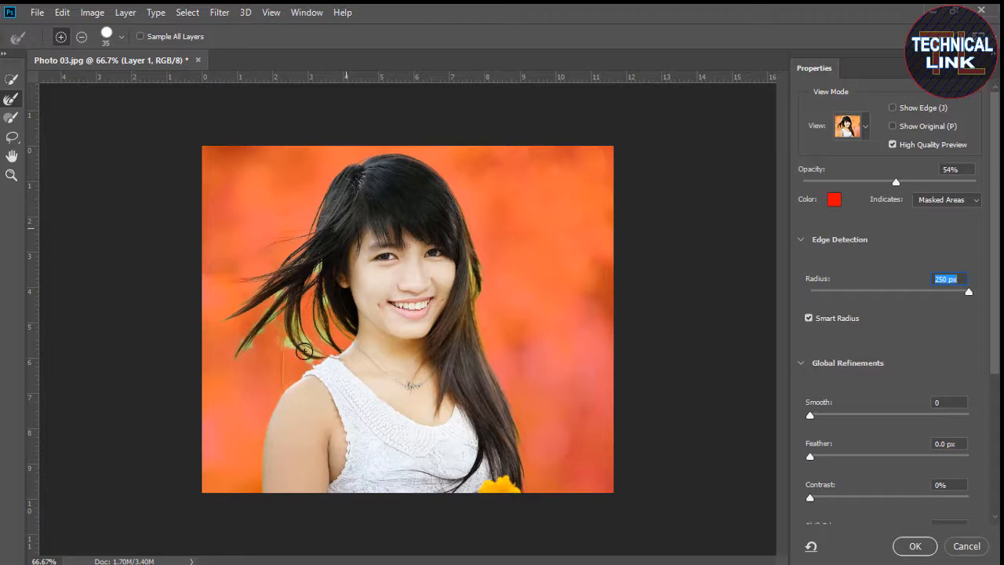
left_click_drag(305, 346, 303, 351)
left_click(304, 351)
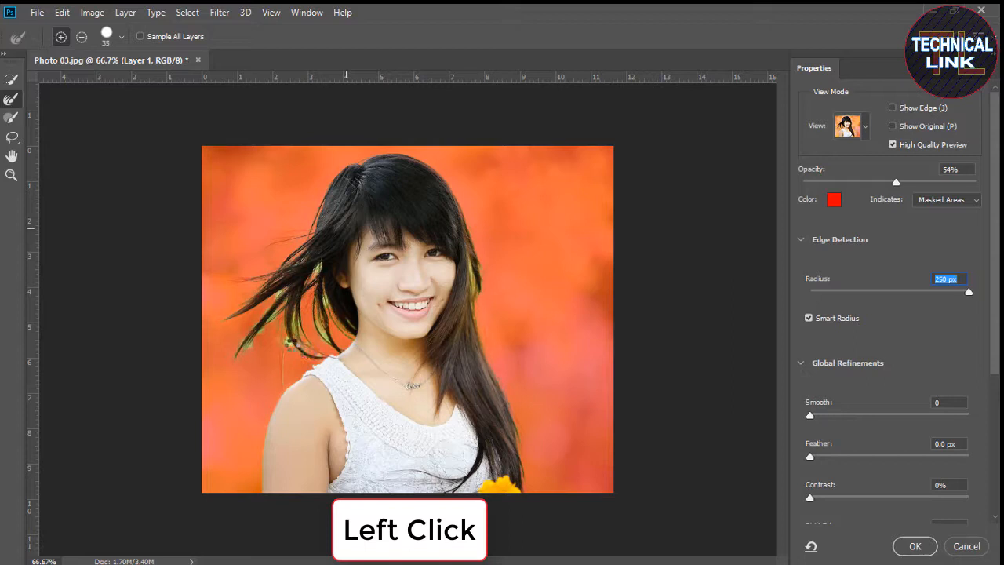
left_click(291, 362)
left_click(277, 311)
left_click(245, 349)
mouse_move(247, 342)
left_mouse_down()
mouse_move(240, 358)
mouse_move(281, 291)
mouse_move(269, 317)
mouse_move(299, 334)
mouse_move(318, 331)
left_mouse_up()
left_click(267, 321)
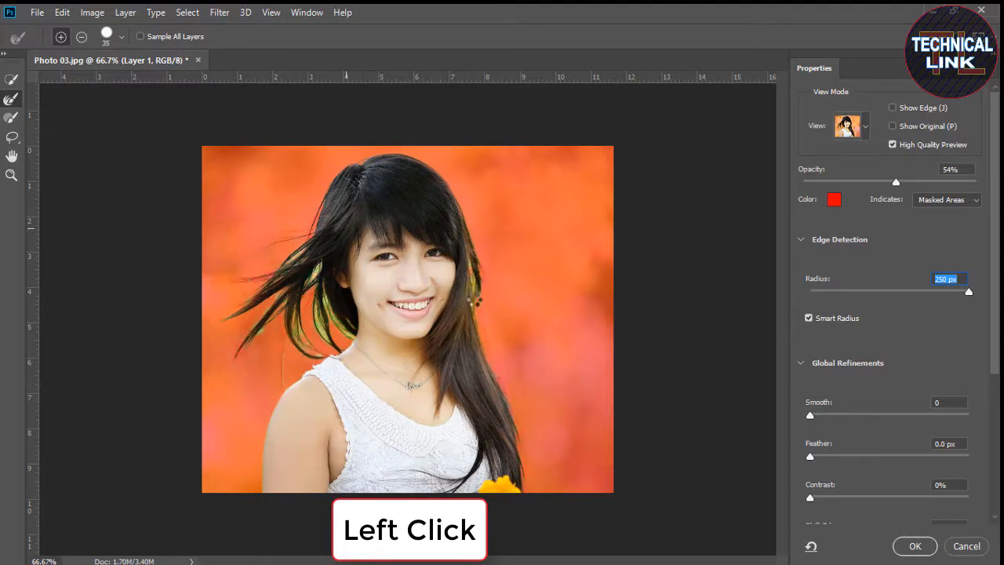
- Refine the long hair's edge beside the cheek and the green gaps between the windblown strands with the edge brush
left_click_drag(474, 296, 470, 287)
mouse_move(345, 355)
left_mouse_down()
mouse_move(323, 320)
mouse_move(321, 334)
mouse_move(343, 358)
mouse_move(317, 269)
left_mouse_up()
mouse_move(320, 344)
left_mouse_down()
mouse_move(317, 313)
mouse_move(317, 364)
mouse_move(322, 298)
mouse_move(333, 346)
mouse_move(321, 330)
mouse_move(291, 330)
left_mouse_up()
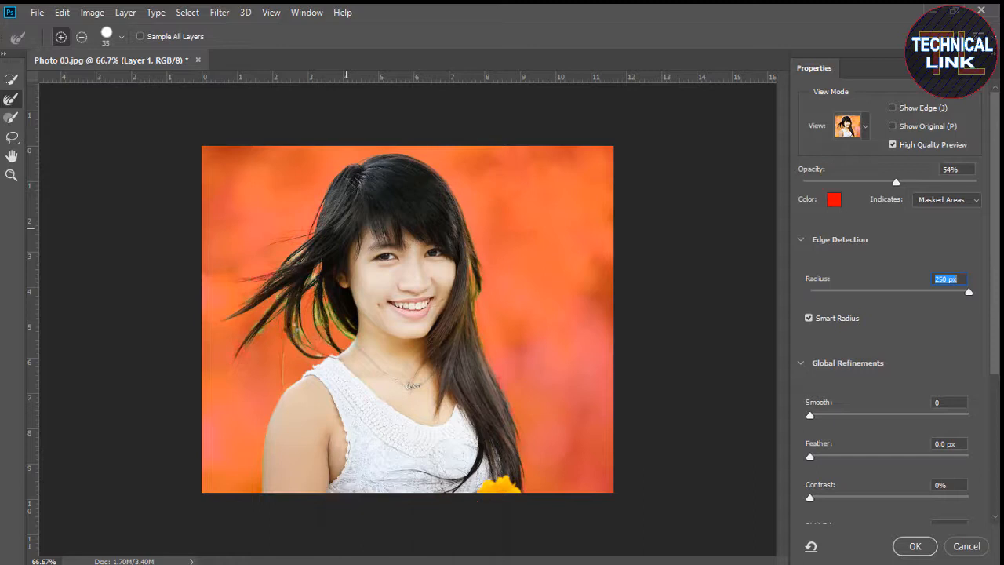
mouse_move(298, 276)
left_mouse_down()
mouse_move(302, 254)
mouse_move(271, 281)
left_mouse_up()
left_click_drag(297, 333, 303, 351)
mouse_move(290, 312)
left_mouse_down()
mouse_move(286, 304)
mouse_move(270, 317)
left_mouse_up()
left_click(259, 328)
left_click(266, 312)
- Brush along the long hair's outer edge down to the chest and around the strands above the opposite shoulder
left_click_drag(470, 324, 504, 398)
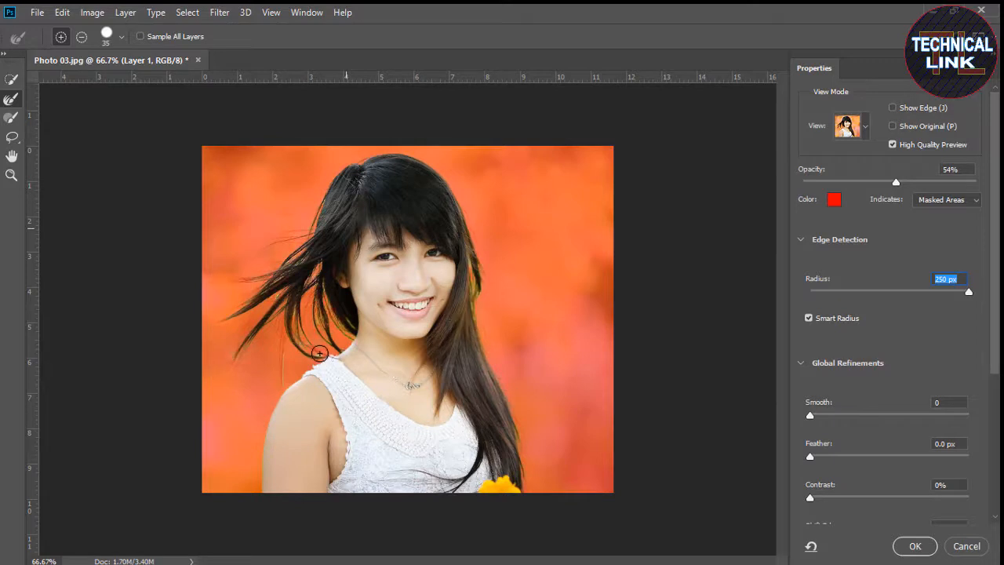
mouse_move(334, 336)
left_mouse_down()
mouse_move(323, 316)
mouse_move(289, 372)
left_mouse_up()
left_click_drag(471, 265, 505, 398)
left_click_drag(473, 286, 472, 286)
- Output the refined selection to a New Layer with Layer Mask and apply it
scroll(997, 328, "down", 5)
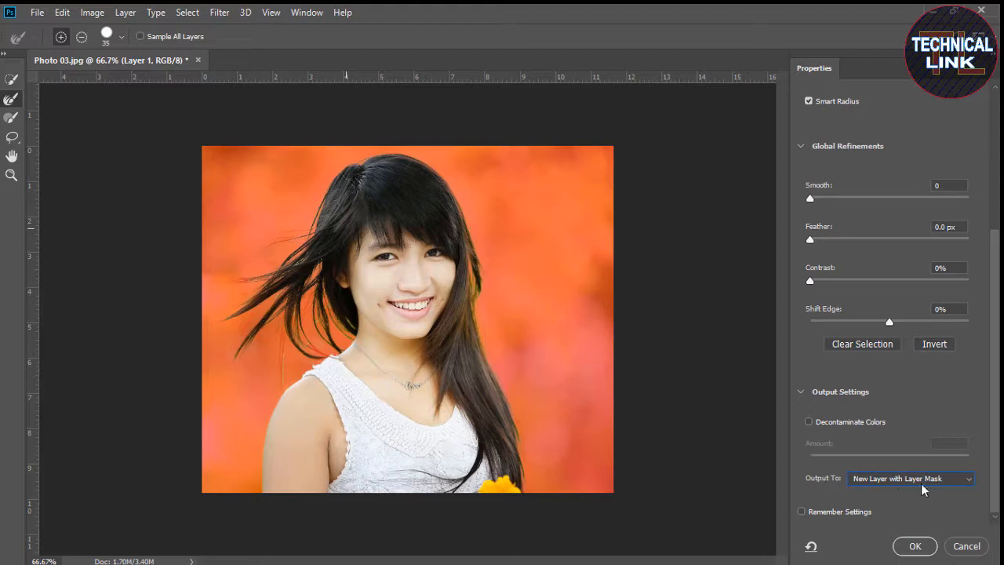
left_click(966, 483)
left_click(966, 483)
left_click(915, 548)
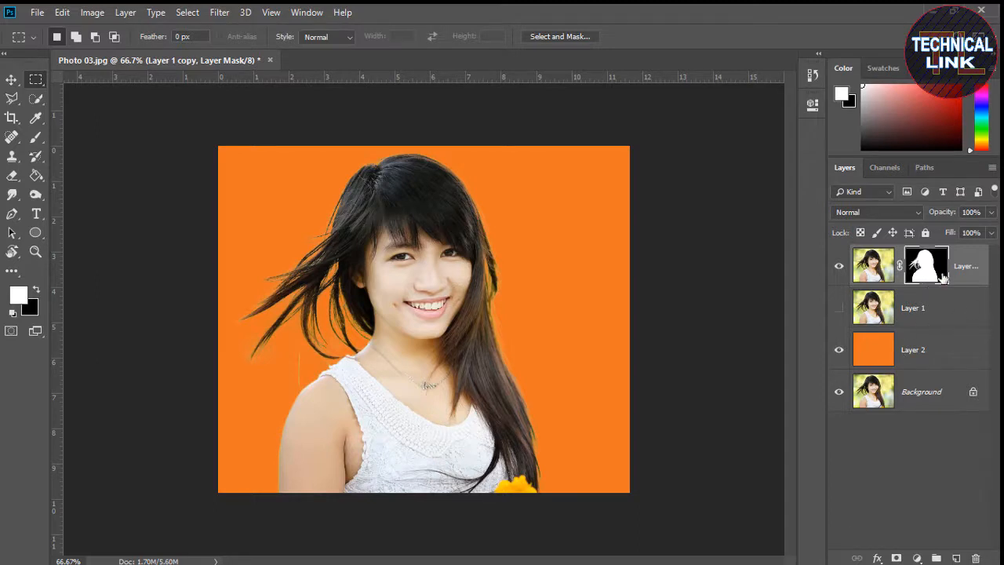
- Reopen Select and Mask on the new layer mask and apply Decontaminate Colors at 100%, output to a New Layer with Layer Mask
right_click(929, 271)
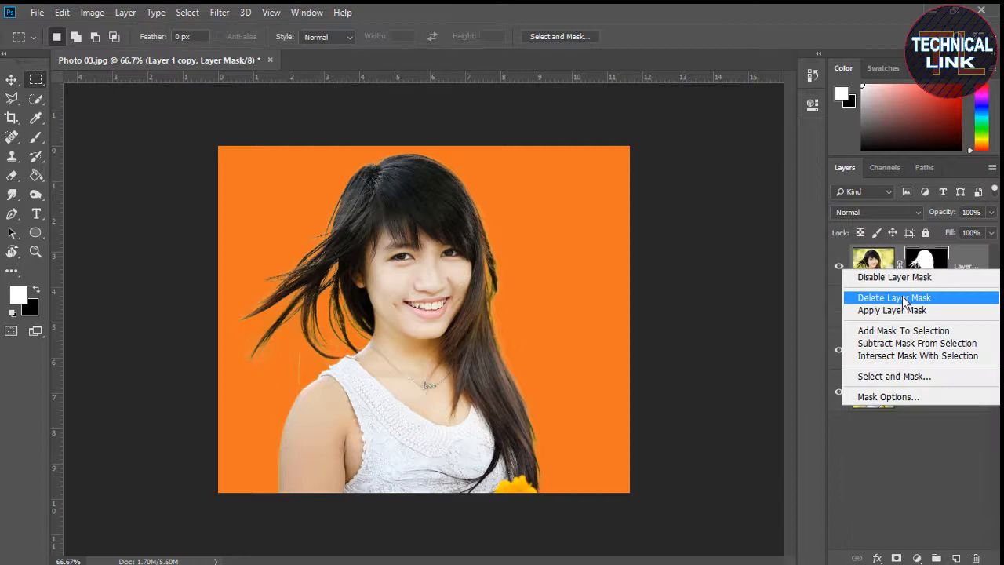
left_click(894, 377)
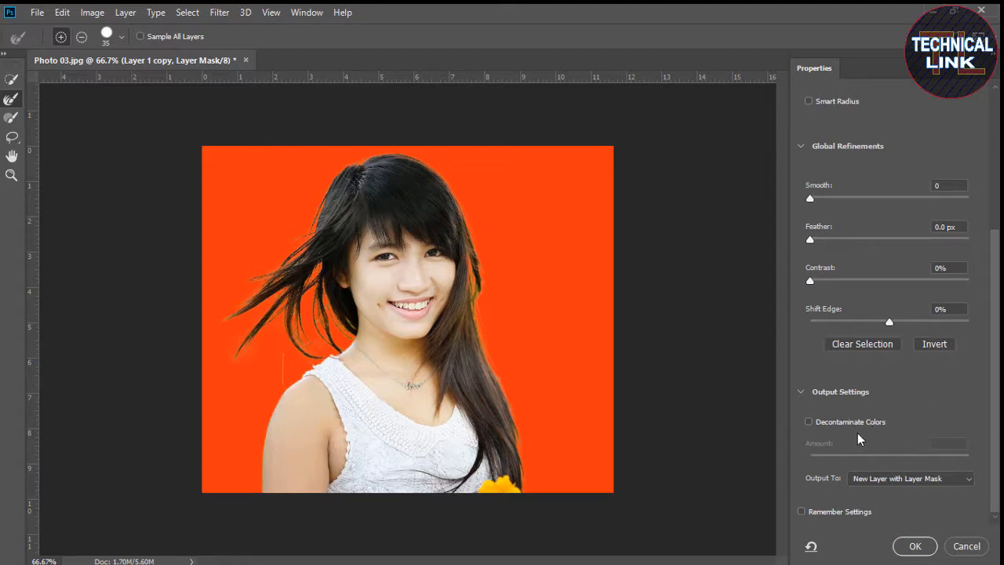
left_click(808, 422)
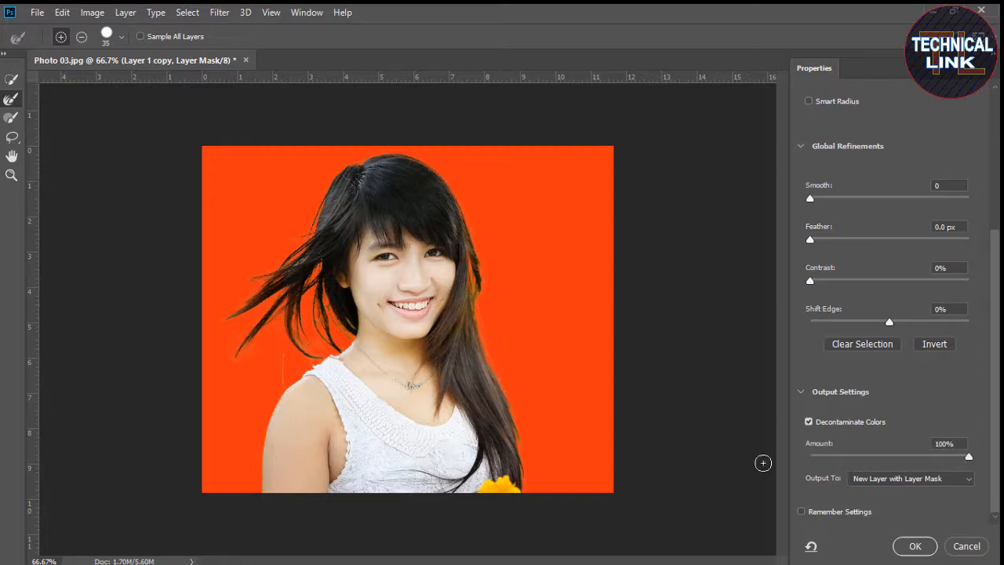
left_click(914, 546)
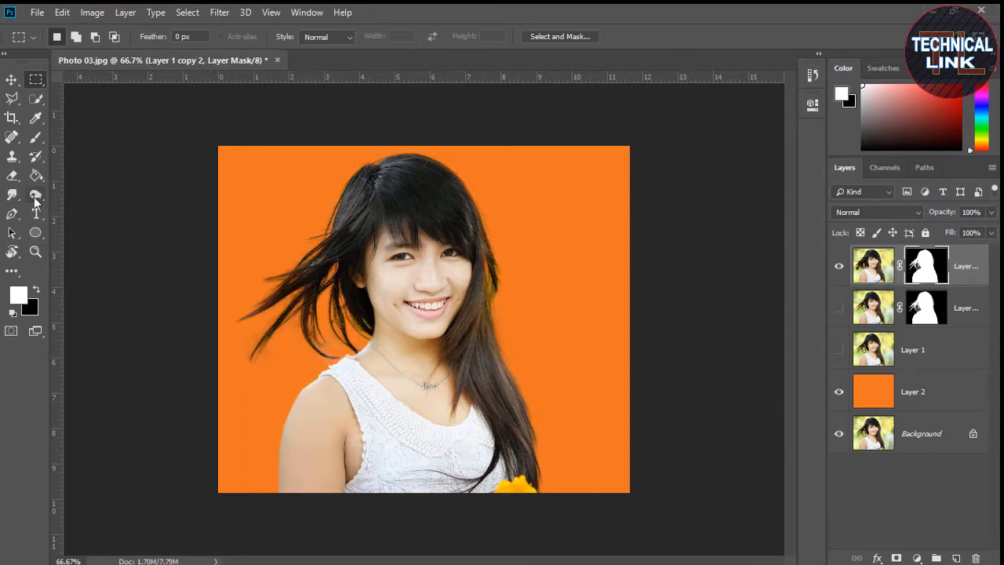
- Darken the woman's windblown strands, long hair and crown on the top layer's image with the Burn tool, Midtones range at 100% exposure
left_click(35, 195)
left_click(87, 210)
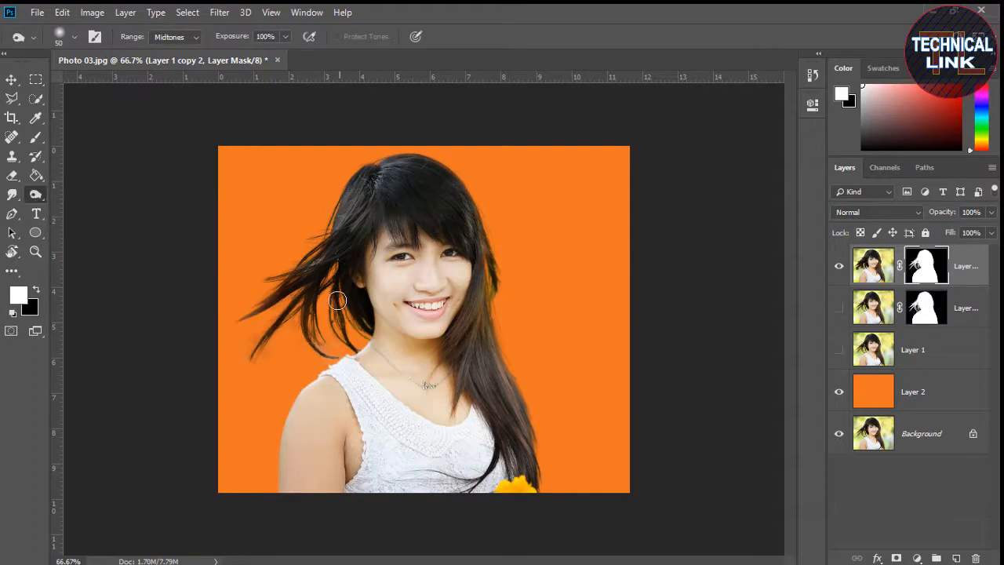
left_click(877, 268)
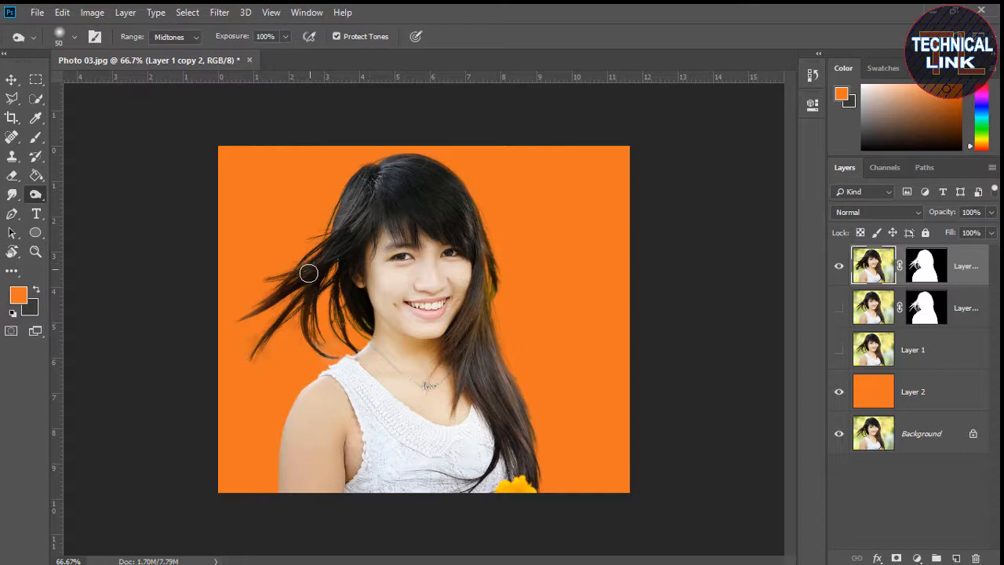
left_click_drag(308, 273, 249, 318)
mouse_move(250, 361)
left_mouse_down()
mouse_move(306, 291)
mouse_move(313, 341)
mouse_move(326, 352)
mouse_move(339, 278)
mouse_move(363, 326)
mouse_move(323, 260)
mouse_move(305, 266)
mouse_move(367, 223)
mouse_move(368, 178)
mouse_move(336, 230)
mouse_move(416, 184)
mouse_move(492, 288)
mouse_move(480, 280)
mouse_move(476, 287)
mouse_move(503, 335)
left_mouse_up()
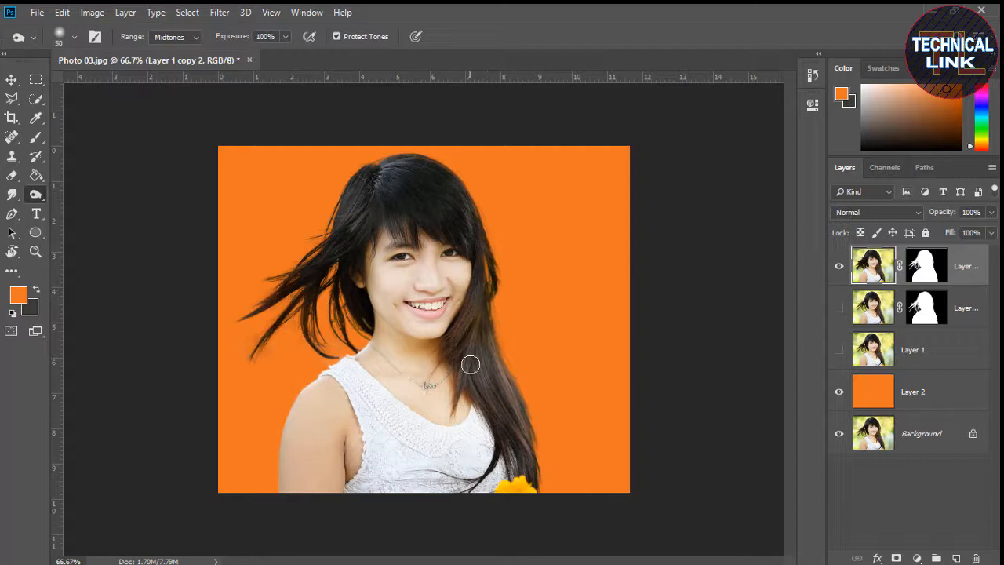
mouse_move(469, 364)
left_mouse_down()
mouse_move(482, 307)
mouse_move(487, 352)
mouse_move(481, 294)
mouse_move(493, 271)
mouse_move(476, 233)
mouse_move(444, 190)
mouse_move(378, 172)
mouse_move(340, 224)
mouse_move(344, 334)
mouse_move(315, 342)
mouse_move(330, 352)
mouse_move(298, 343)
mouse_move(255, 353)
mouse_move(284, 289)
mouse_move(248, 314)
mouse_move(322, 255)
mouse_move(372, 178)
mouse_move(419, 163)
mouse_move(460, 220)
mouse_move(477, 272)
mouse_move(491, 354)
mouse_move(475, 353)
mouse_move(488, 351)
mouse_move(520, 387)
mouse_move(530, 418)
mouse_move(484, 335)
mouse_move(532, 422)
mouse_move(531, 443)
mouse_move(513, 436)
mouse_move(481, 378)
mouse_move(495, 363)
mouse_move(517, 422)
mouse_move(498, 392)
mouse_move(505, 363)
mouse_move(487, 257)
mouse_move(464, 212)
mouse_move(398, 166)
mouse_move(363, 181)
mouse_move(346, 276)
left_mouse_up()
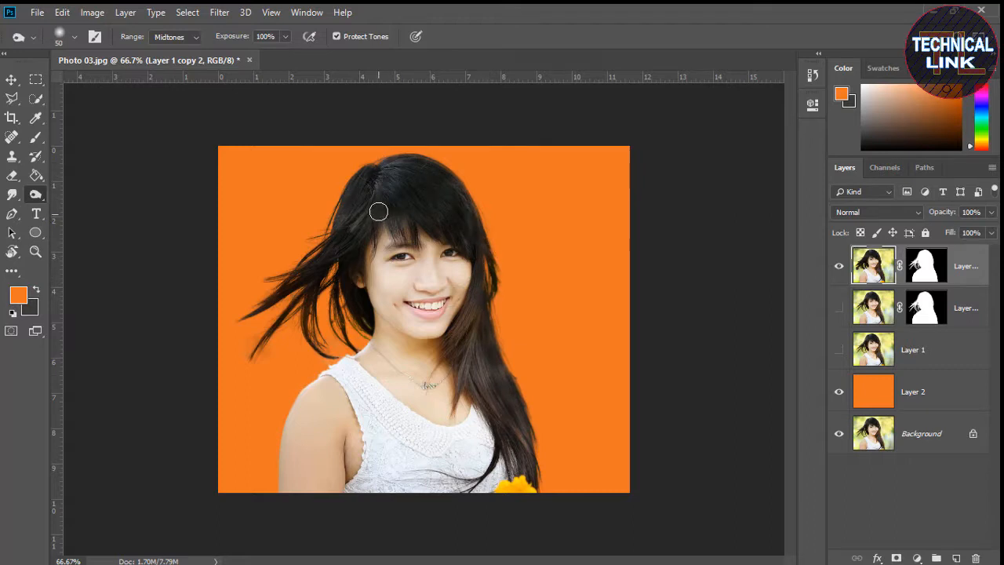
mouse_move(378, 212)
left_mouse_down()
mouse_move(350, 191)
mouse_move(291, 283)
mouse_move(316, 348)
mouse_move(352, 314)
mouse_move(354, 337)
mouse_move(370, 330)
mouse_move(356, 303)
mouse_move(402, 295)
mouse_move(314, 285)
mouse_move(334, 363)
left_mouse_up()
- Switch to Google Chrome and search Google for "free background download"
left_click(930, 11)
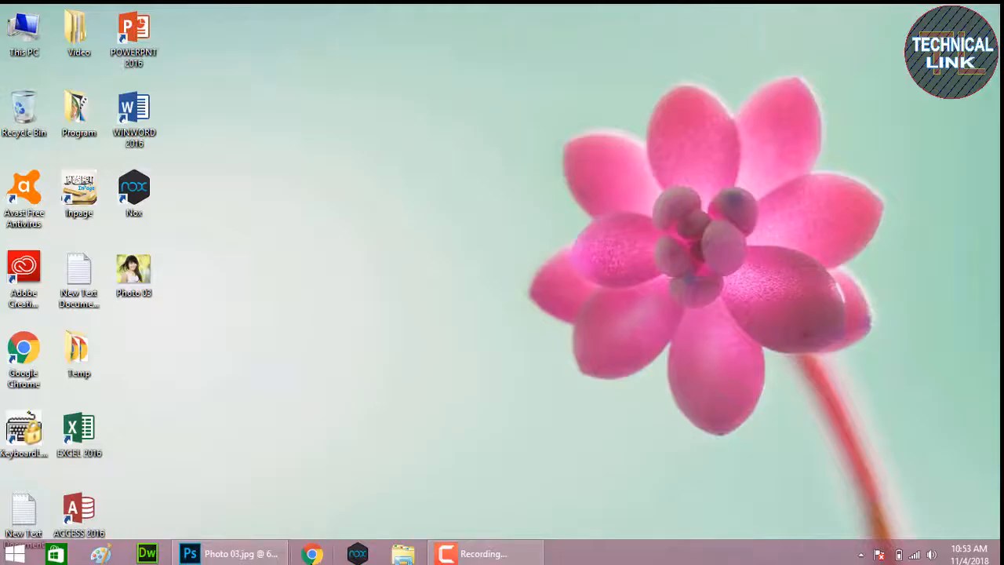
left_click(312, 554)
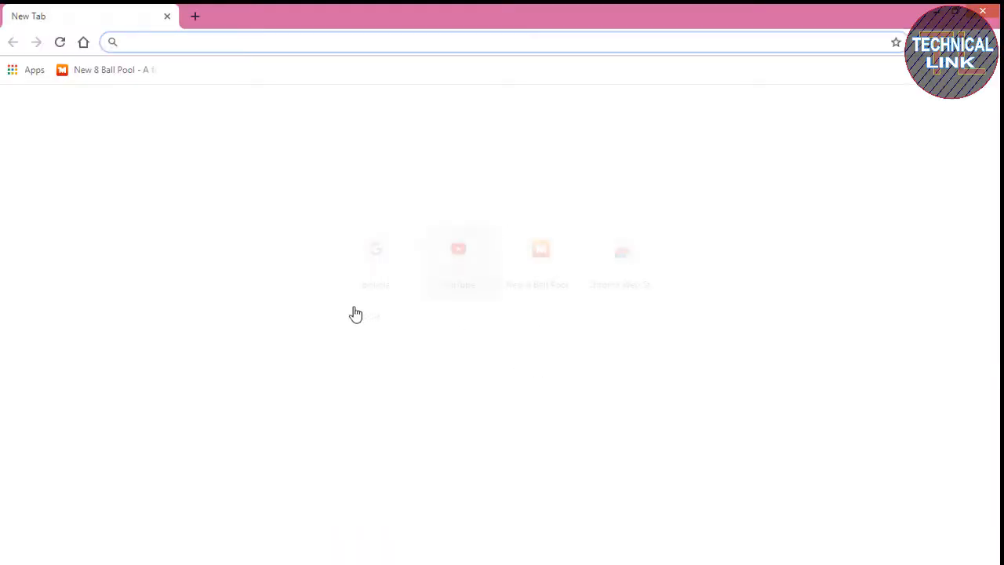
left_click(377, 261)
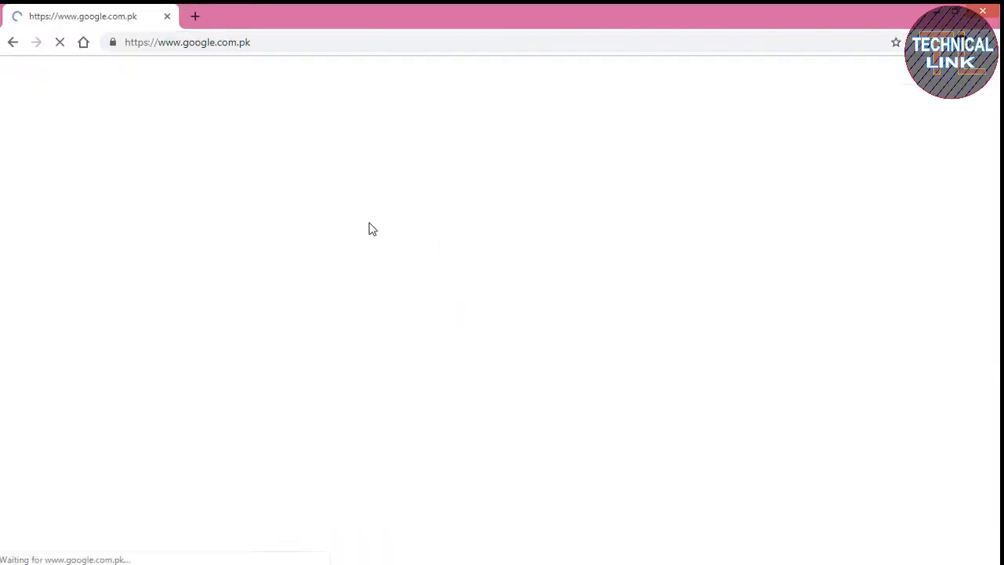
left_click(446, 305)
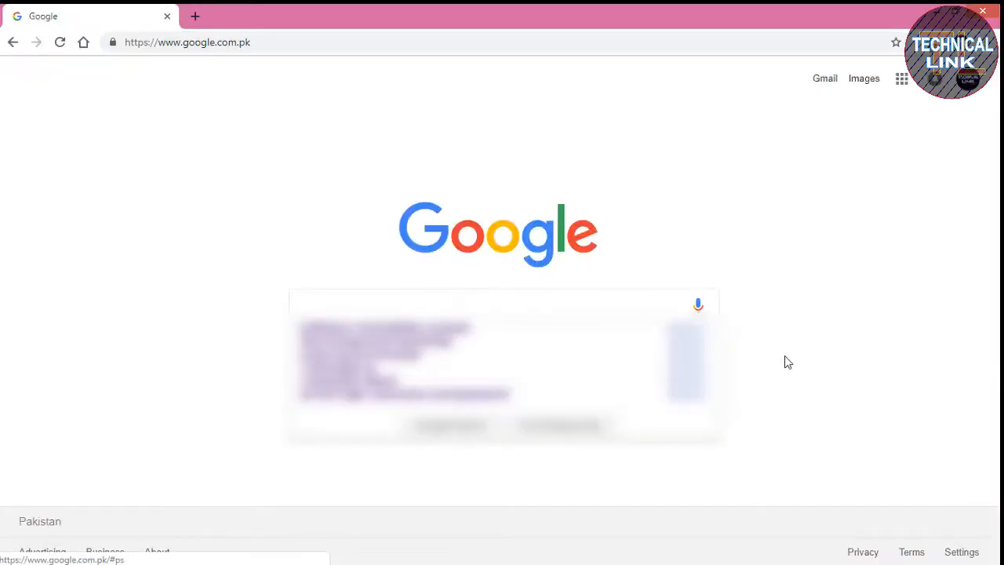
type("fre")
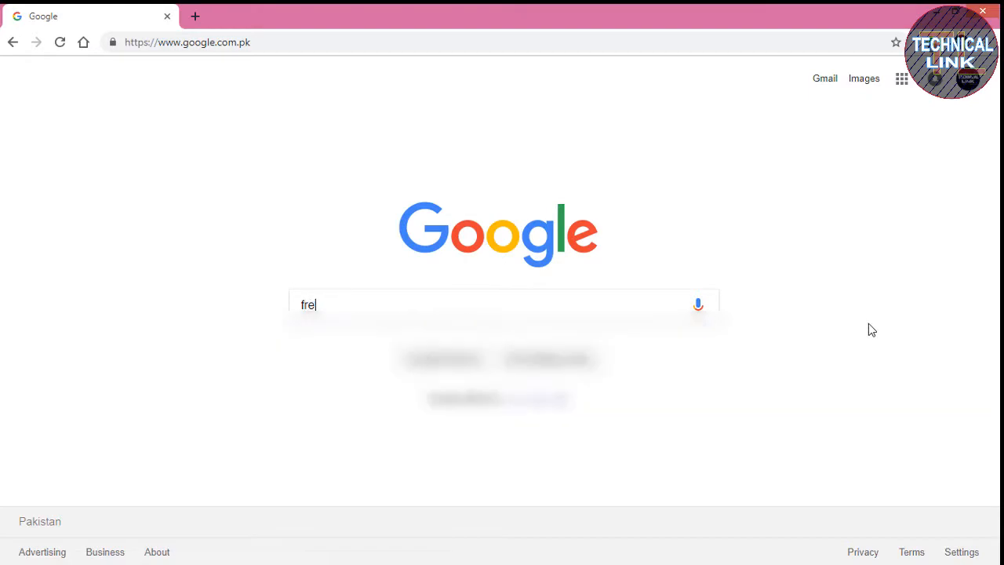
type("e ba")
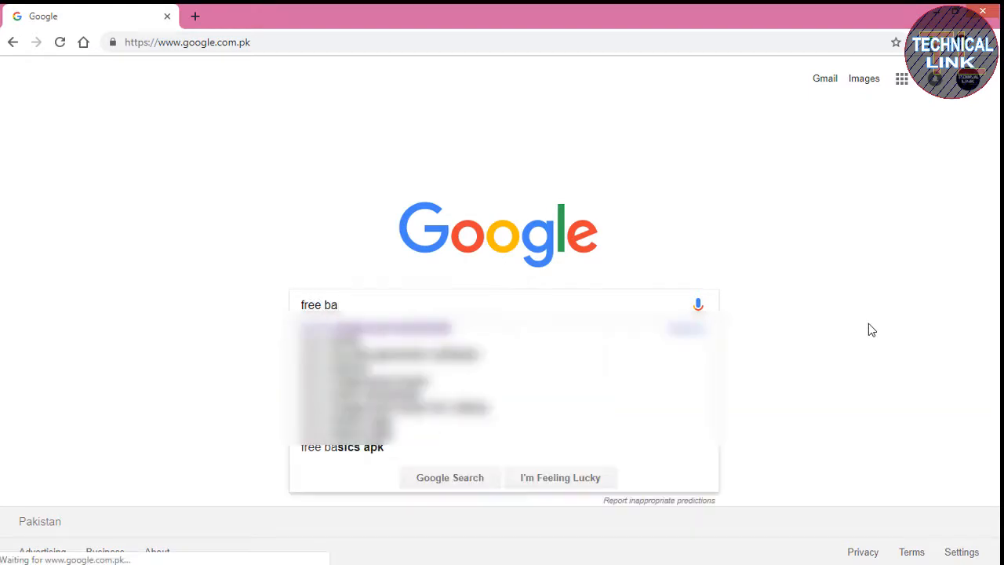
type("c")
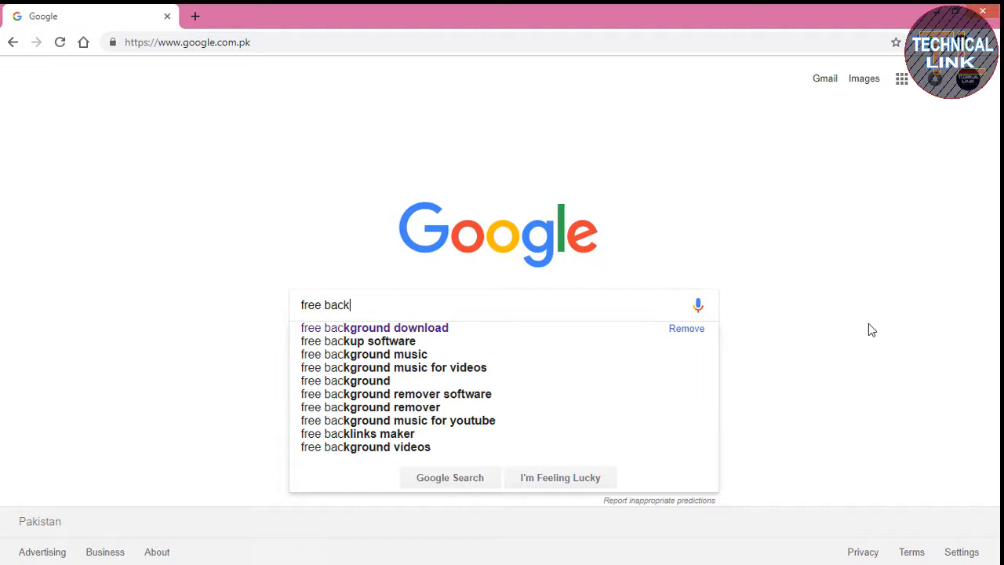
type("k")
key("Down")
key("Return")
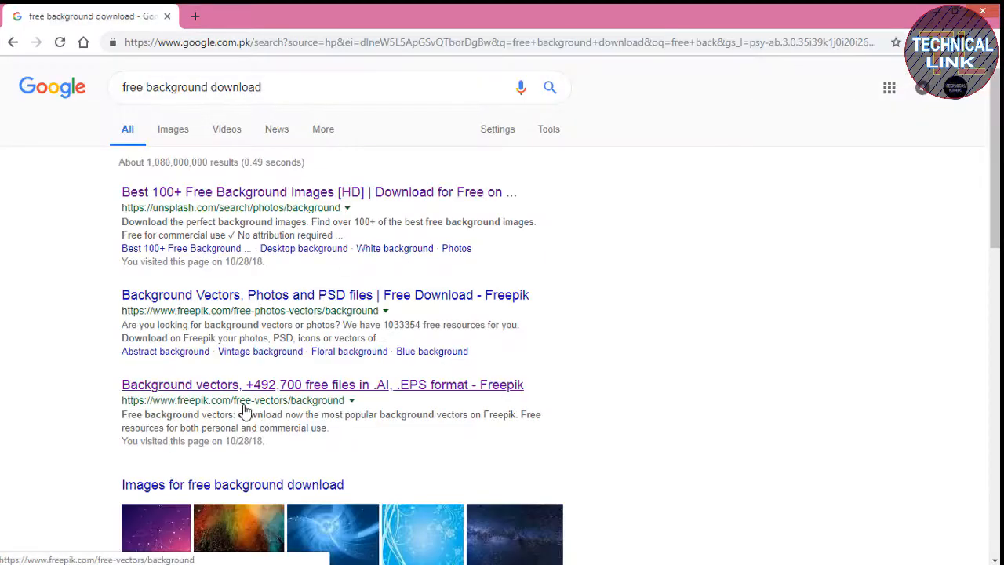
- Show the image results for free background download and narrow them to motion and wedding backgrounds
scroll(244, 409, "down", 2)
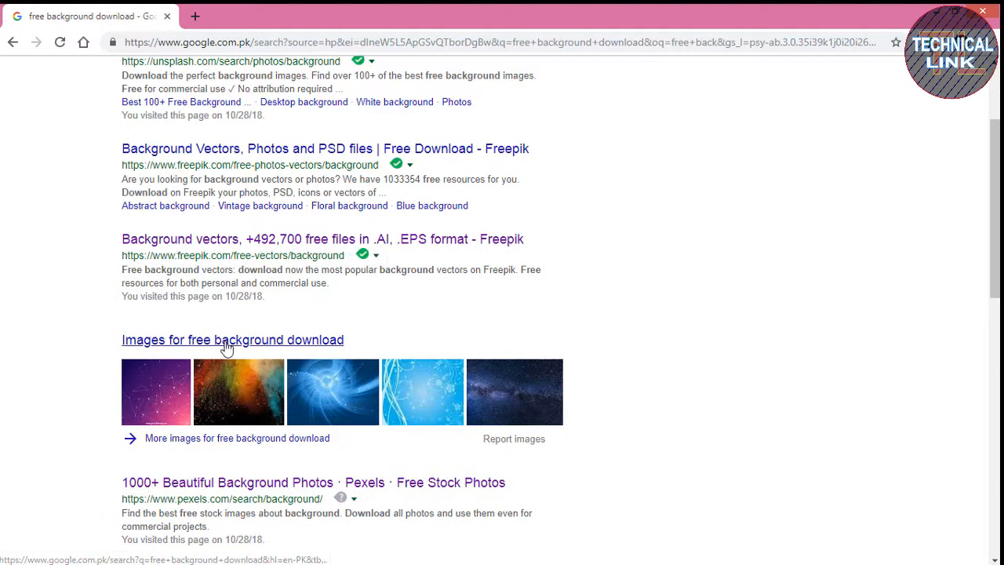
left_click(227, 340)
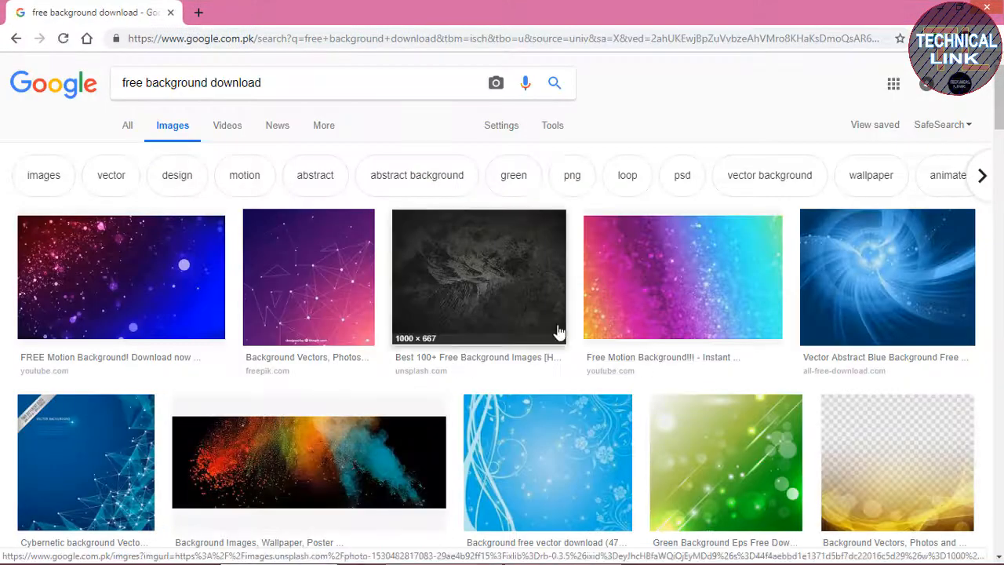
left_click(246, 180)
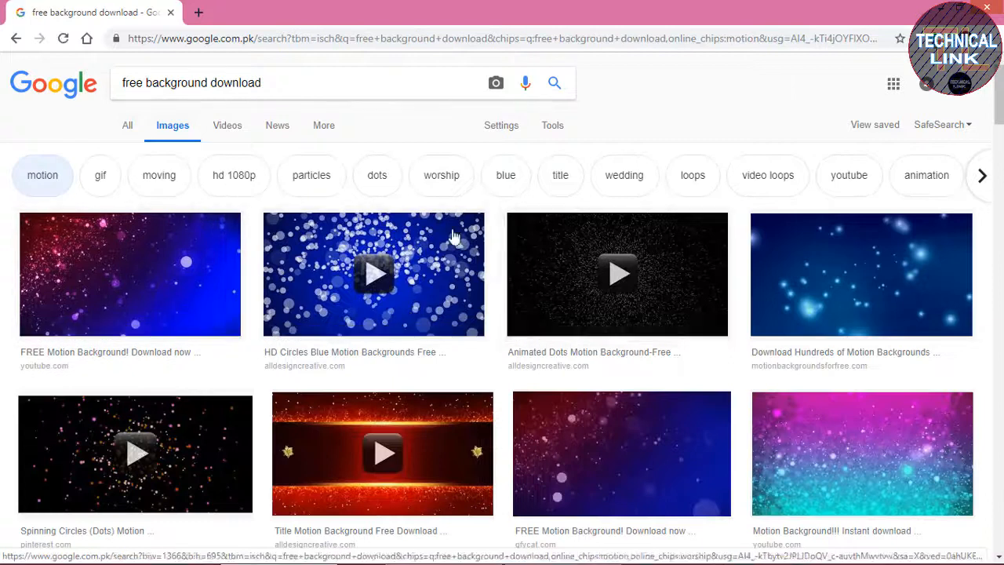
left_click(638, 182)
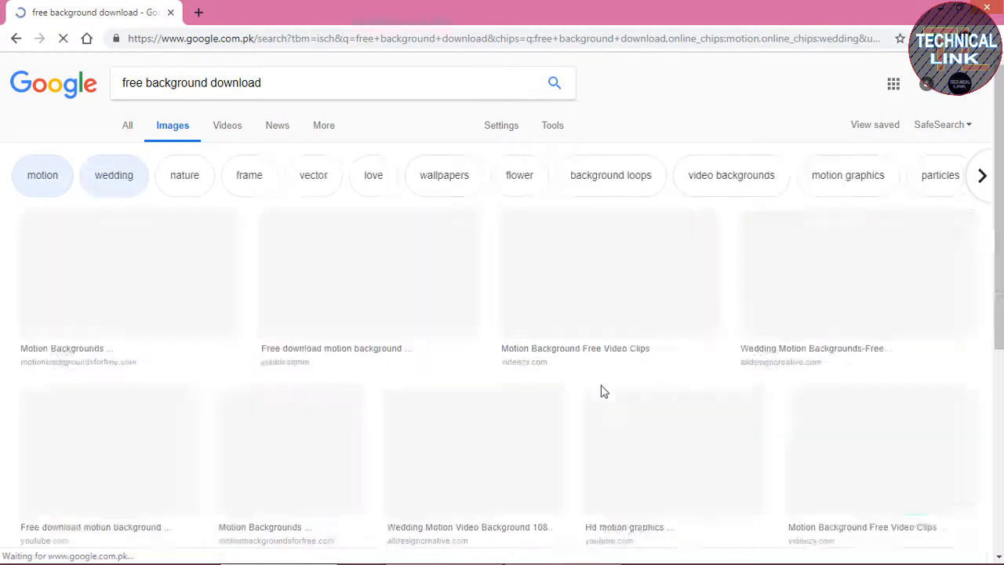
- Pick the blue light-beam particle background from Videezy and save it to the Desktop as a JPEG image named download
scroll(672, 376, "down", 3)
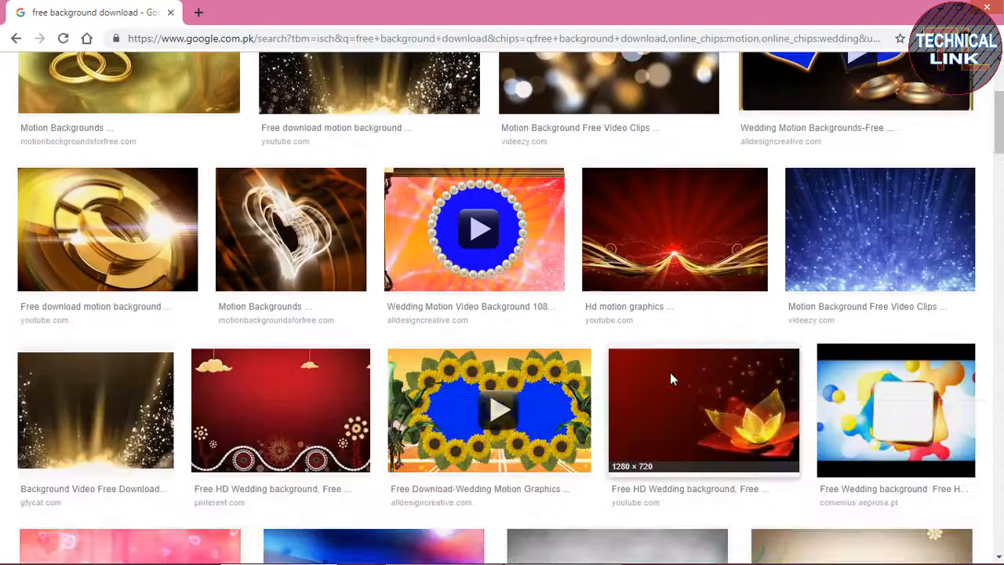
scroll(670, 372, "down", 3)
scroll(667, 381, "up", 4)
scroll(667, 381, "up", 2)
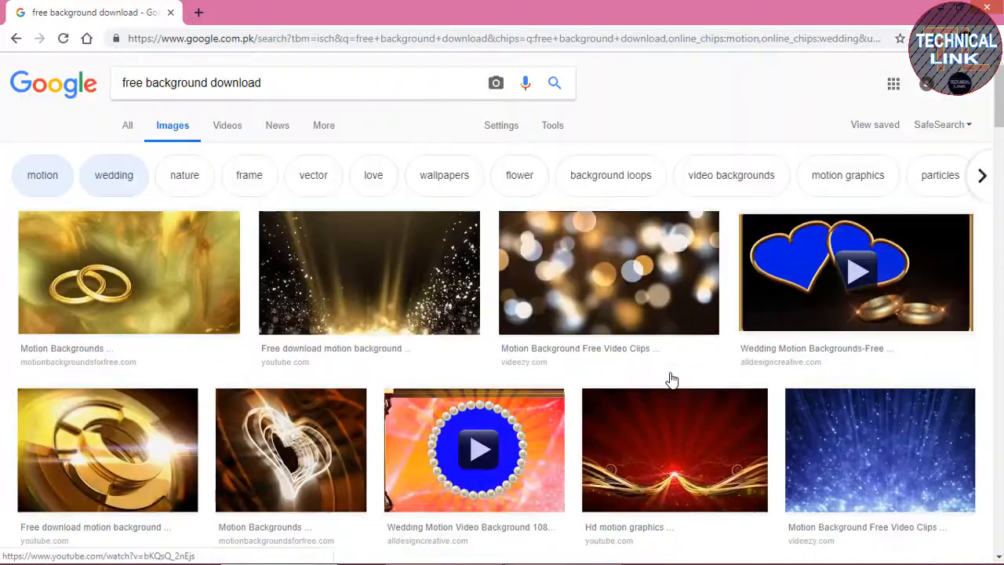
scroll(670, 377, "down", 5)
scroll(670, 385, "up", 6)
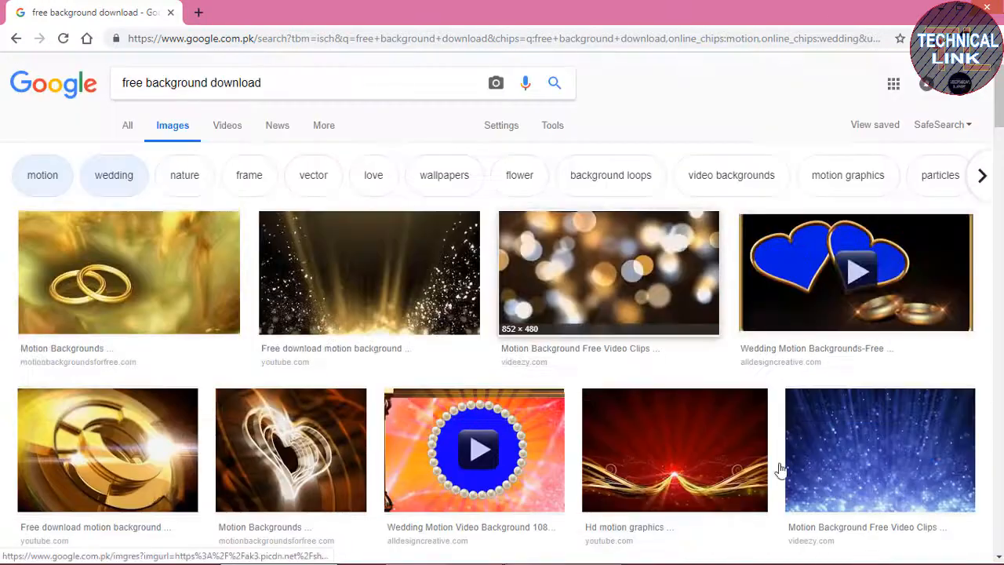
right_click(868, 454)
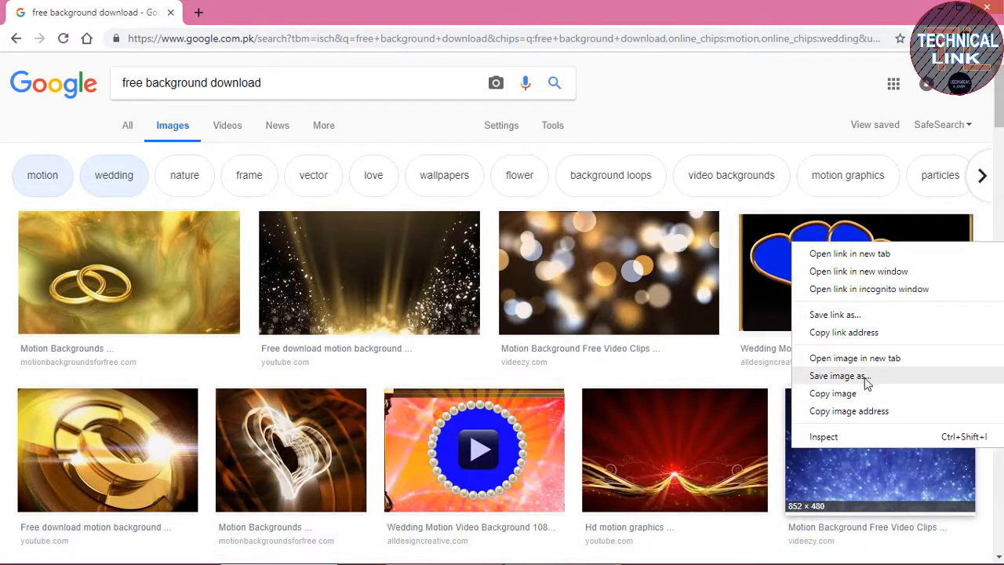
left_click(857, 479)
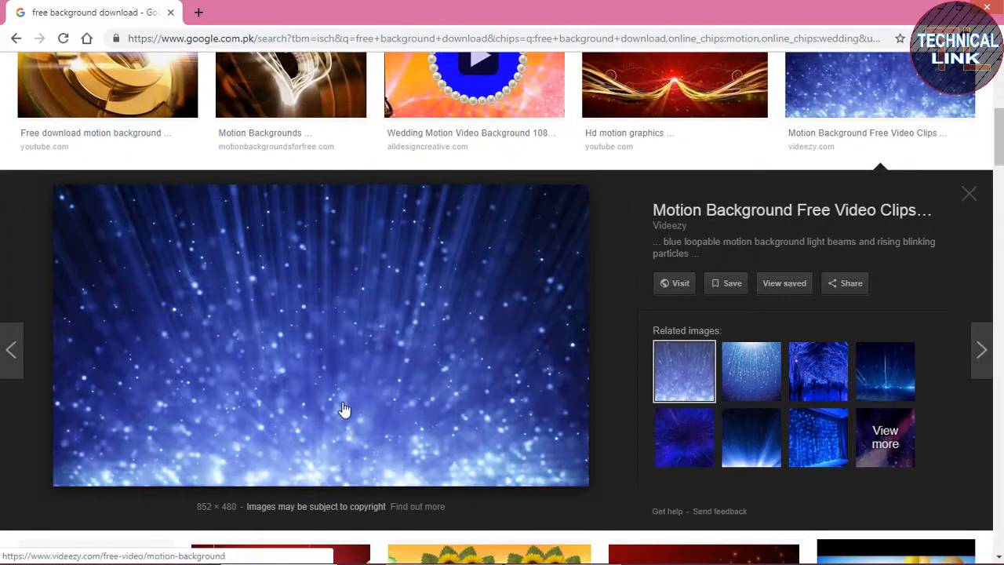
right_click(398, 400)
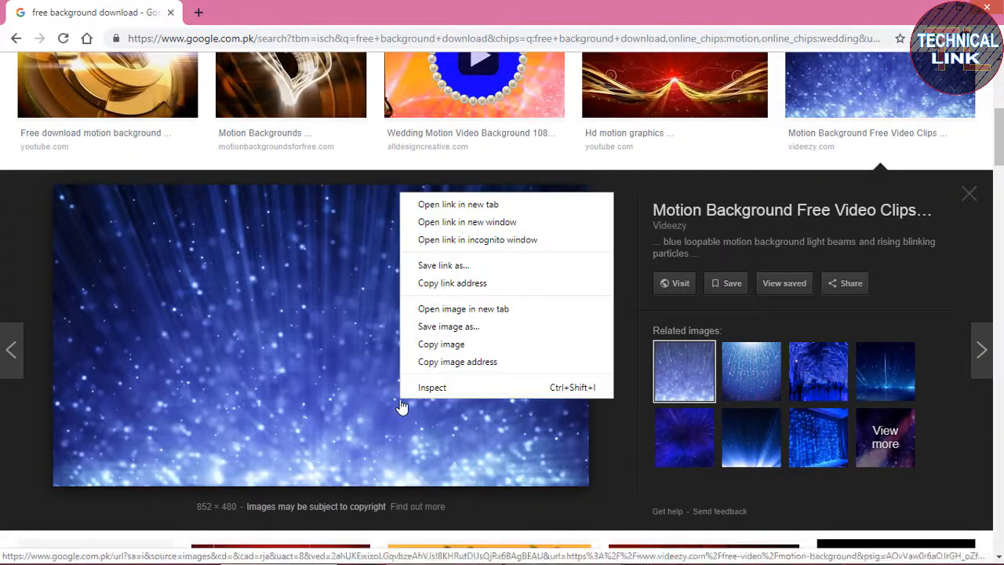
left_click(459, 329)
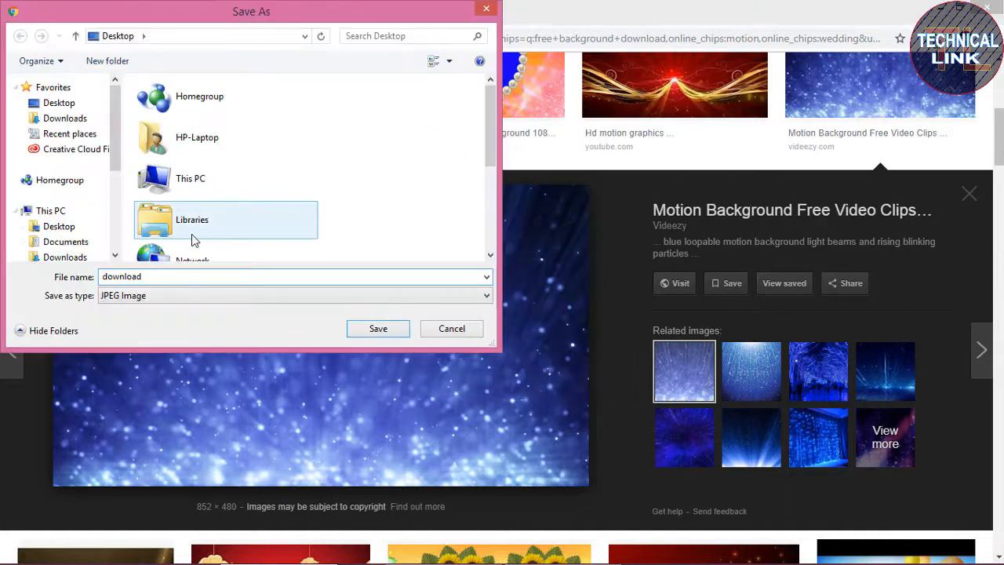
left_click(60, 108)
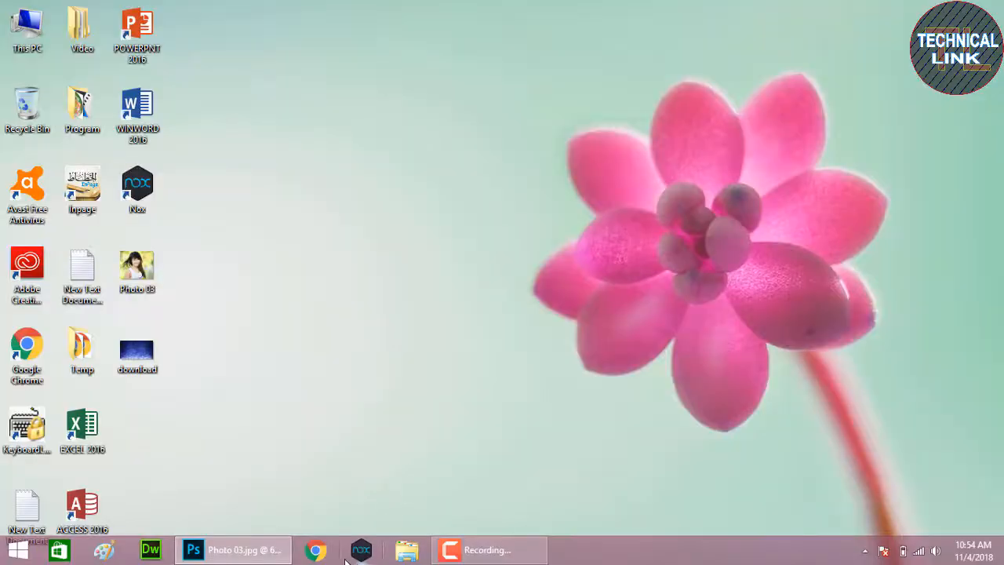
- Switch back to Photoshop and open the download JPEG image from the Desktop
left_click(229, 549)
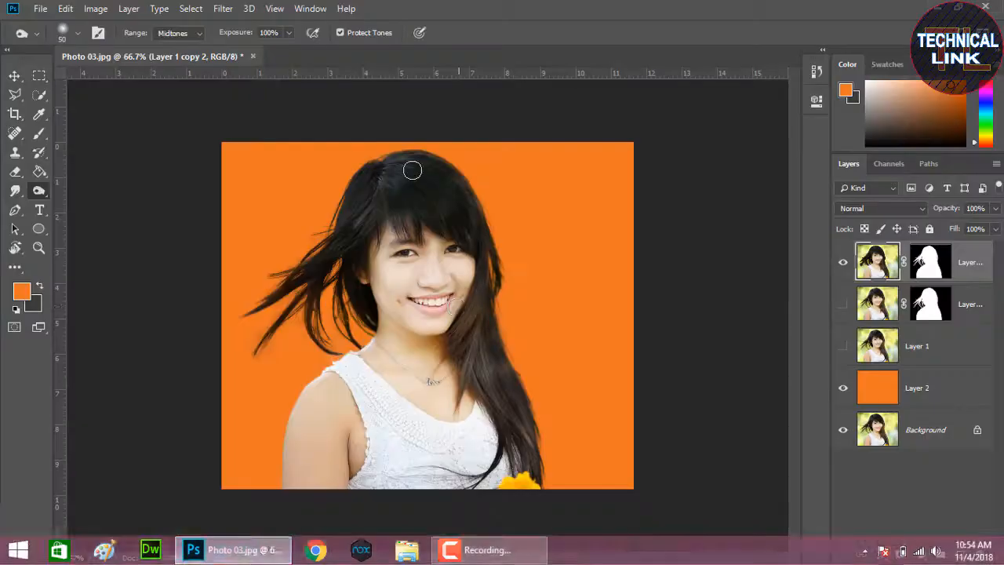
left_click(40, 9)
left_click(60, 41)
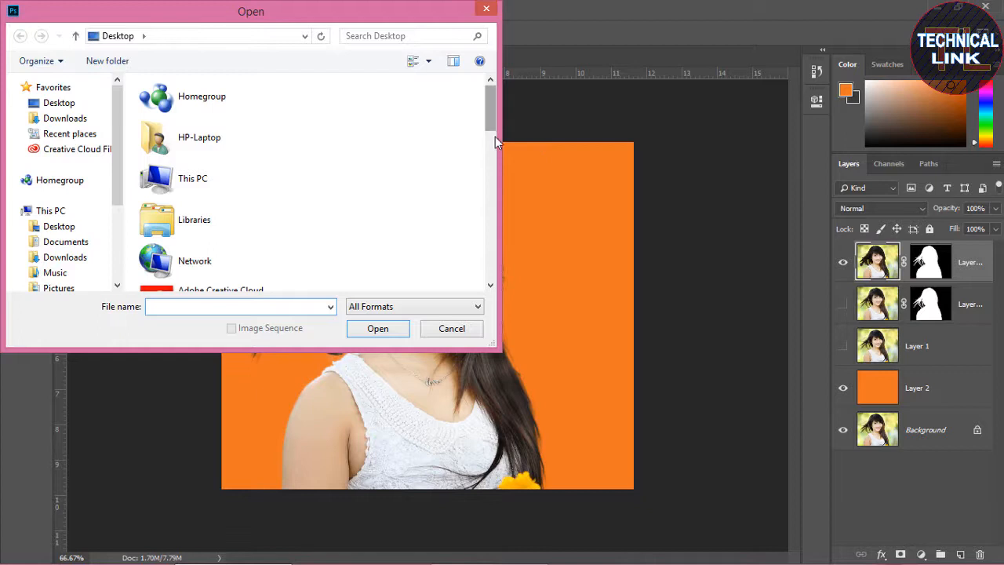
left_click_drag(491, 137, 507, 210)
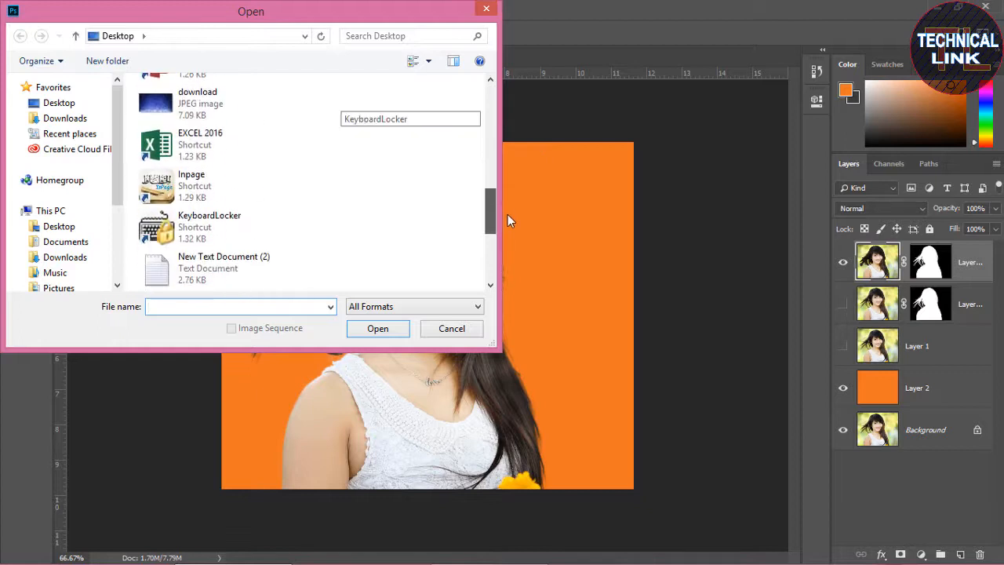
left_click(205, 112)
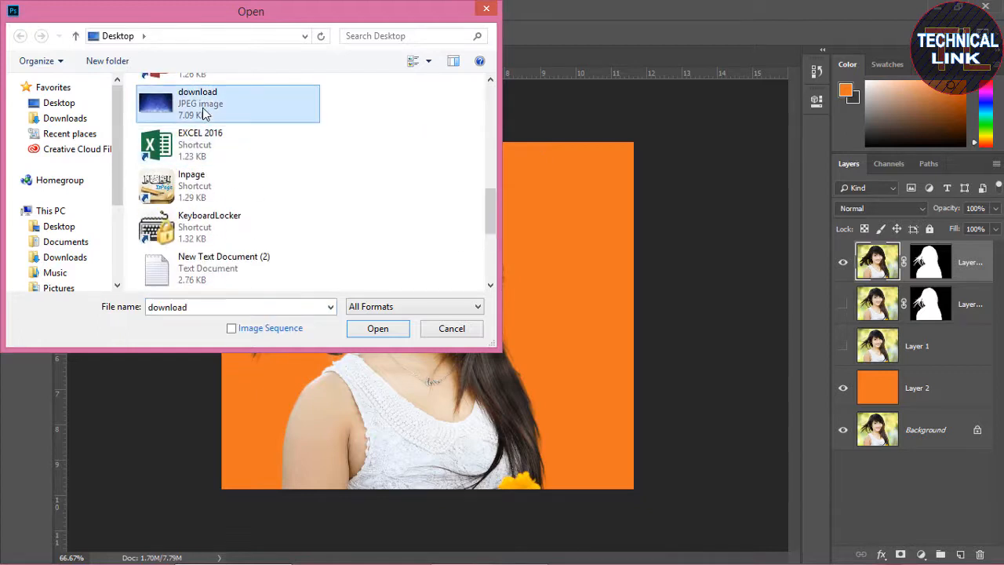
left_click(373, 329)
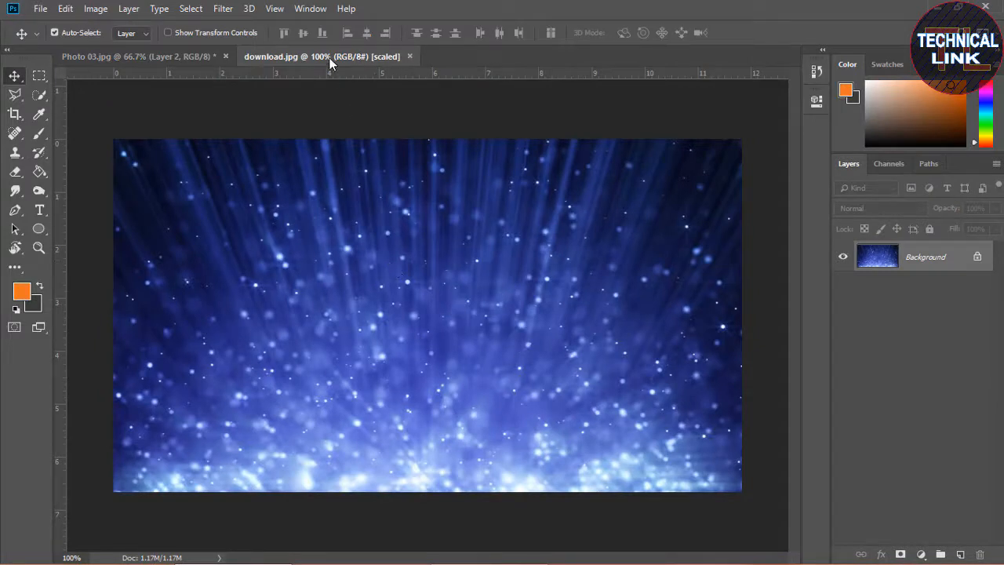
- Float download.jpg in its own window, copy its blue image into Photo 03 directly above the orange layer, and close download.jpg
left_click_drag(329, 62, 371, 269)
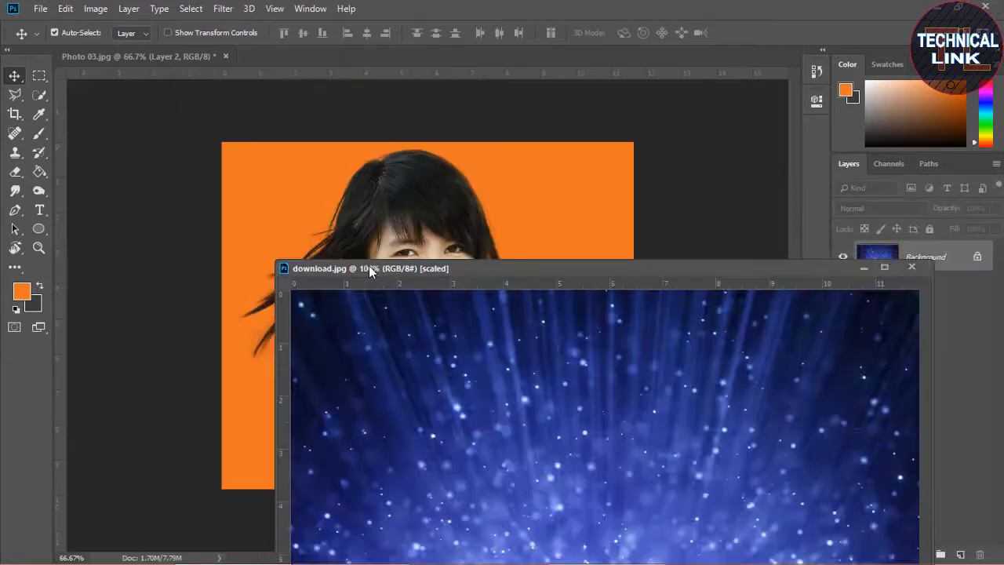
left_click_drag(487, 265, 702, 192)
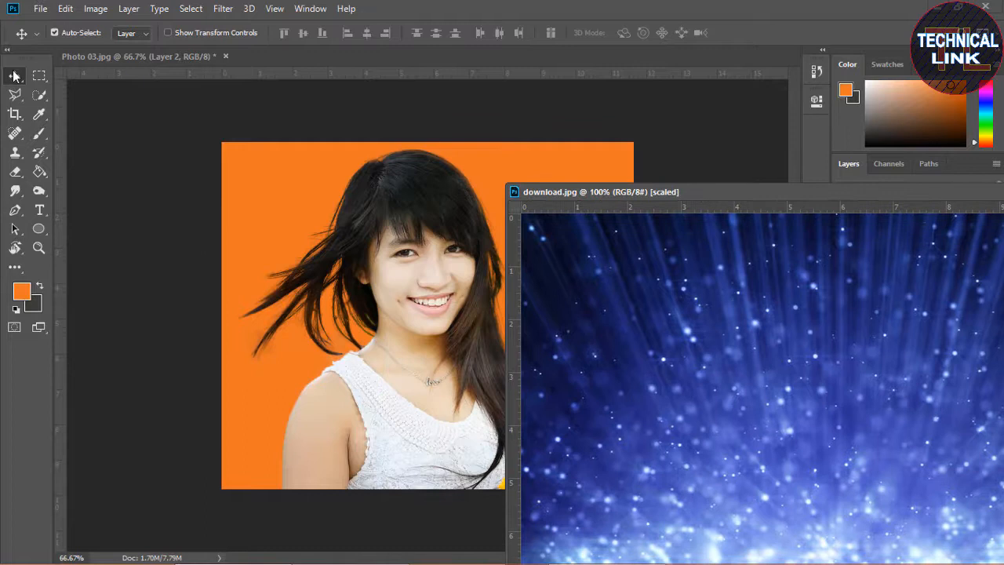
left_click_drag(728, 364, 293, 212)
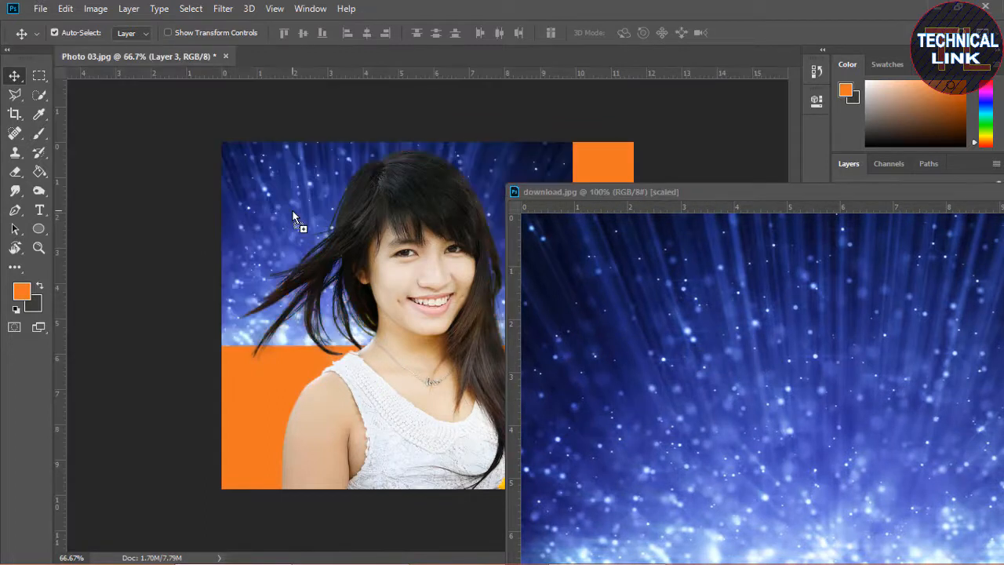
left_click_drag(845, 192, 564, 168)
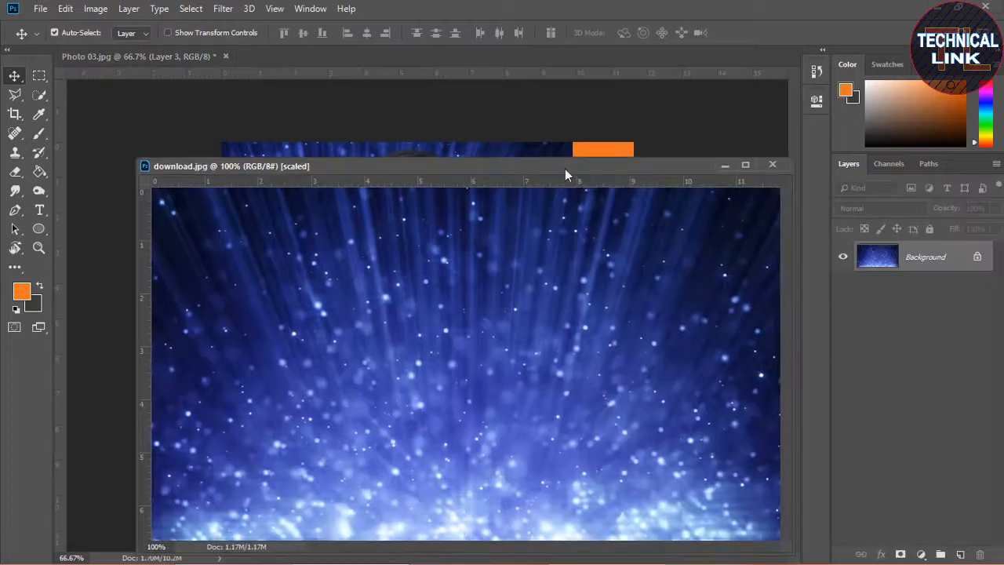
left_click(772, 166)
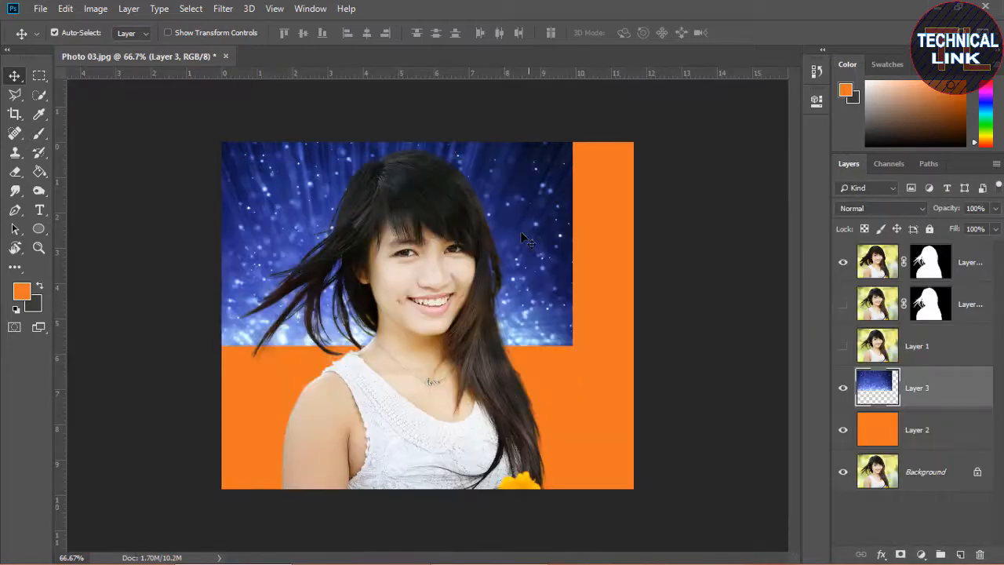
- Align the blue background with the canvas's top edge and stretch it with Free Transform to 147.50% height, fitting its width to the canvas
left_click_drag(525, 239, 583, 253)
key("ctrl+t")
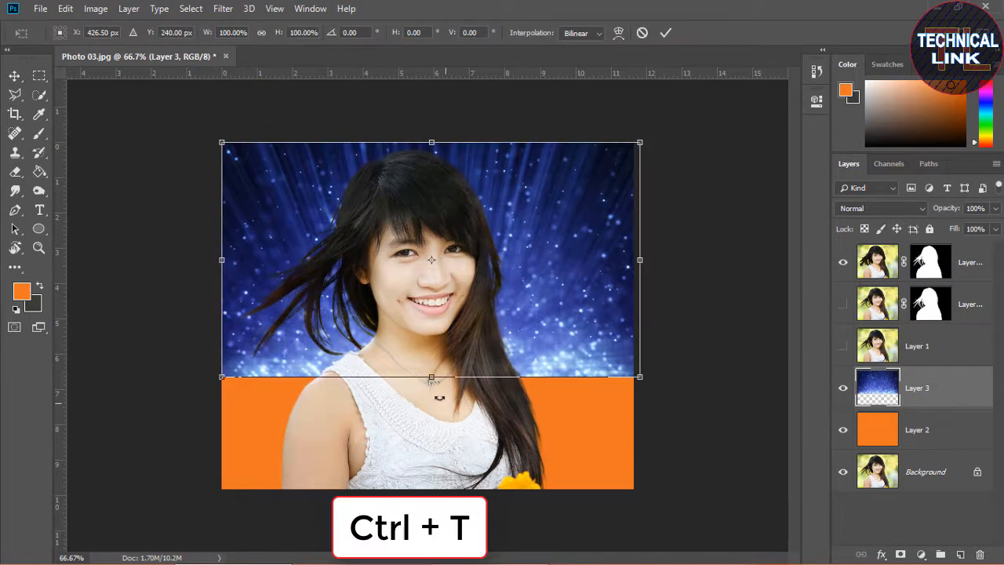
left_click_drag(431, 376, 431, 487)
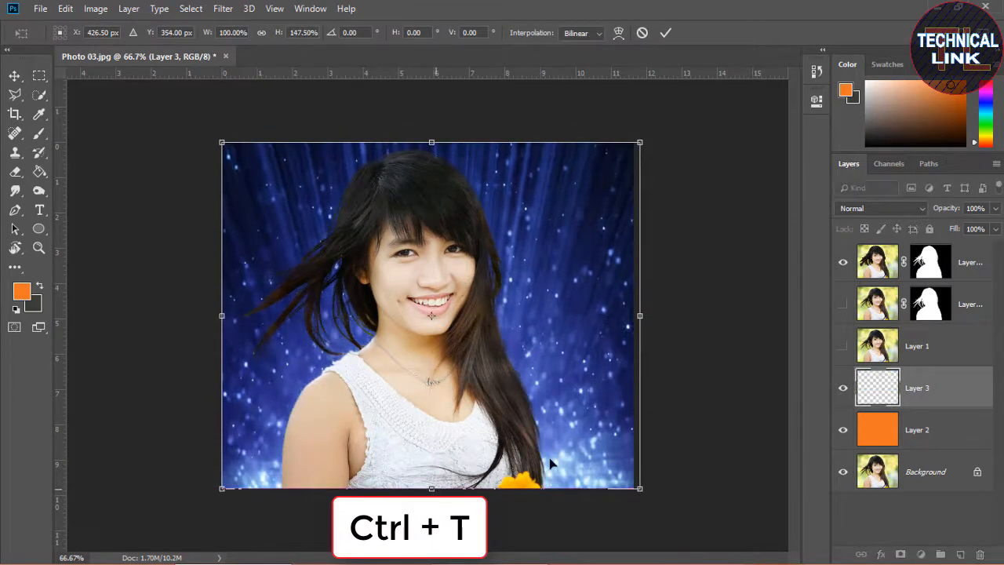
left_click_drag(639, 314, 633, 315)
key("Return")
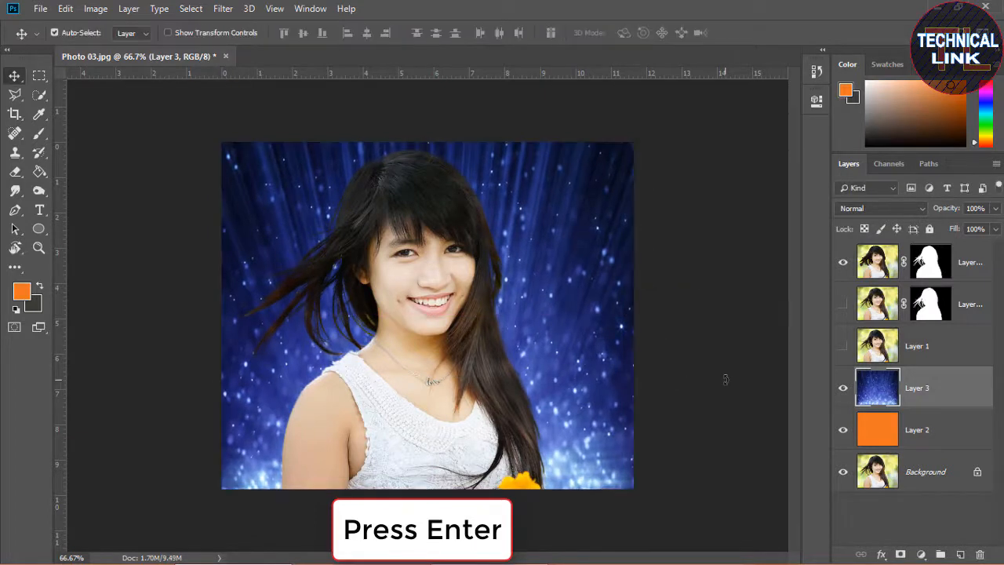